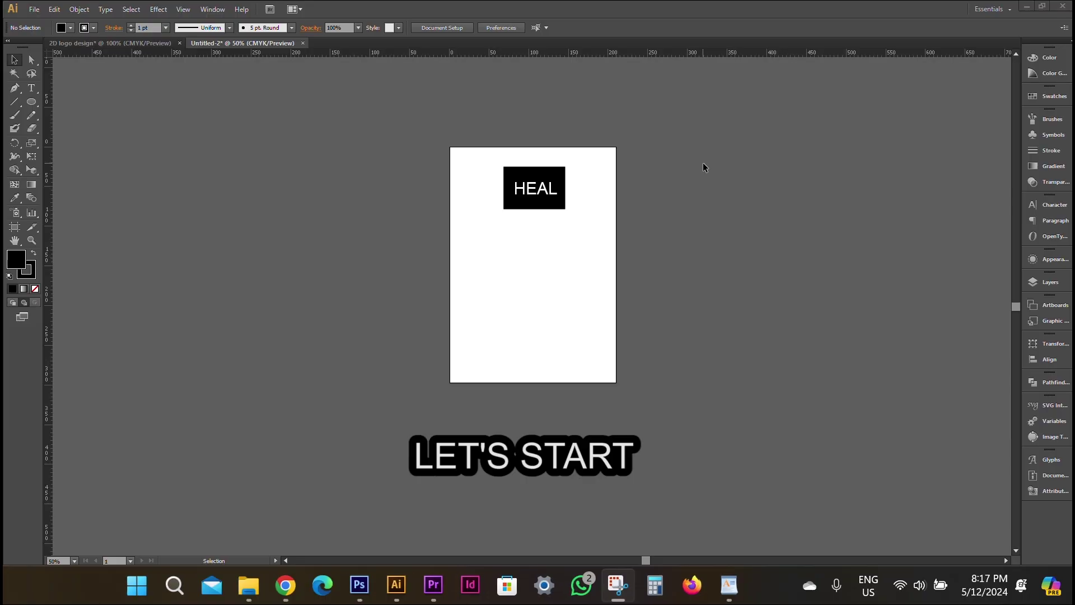
Zoom in on the page holding the HEAL box
{"action": "key", "text": "ctrl+equal"}
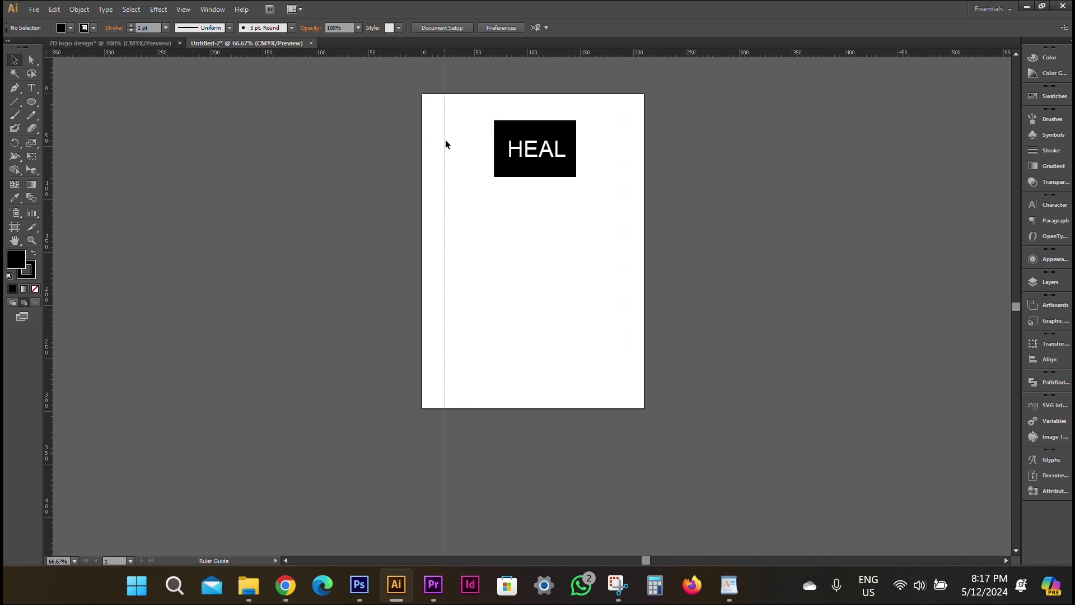
Draw a vertical line along the guide, then remove the guide
{"action": "left_click", "coordinate": [14, 104]}
{"action": "left_click", "coordinate": [69, 101]}
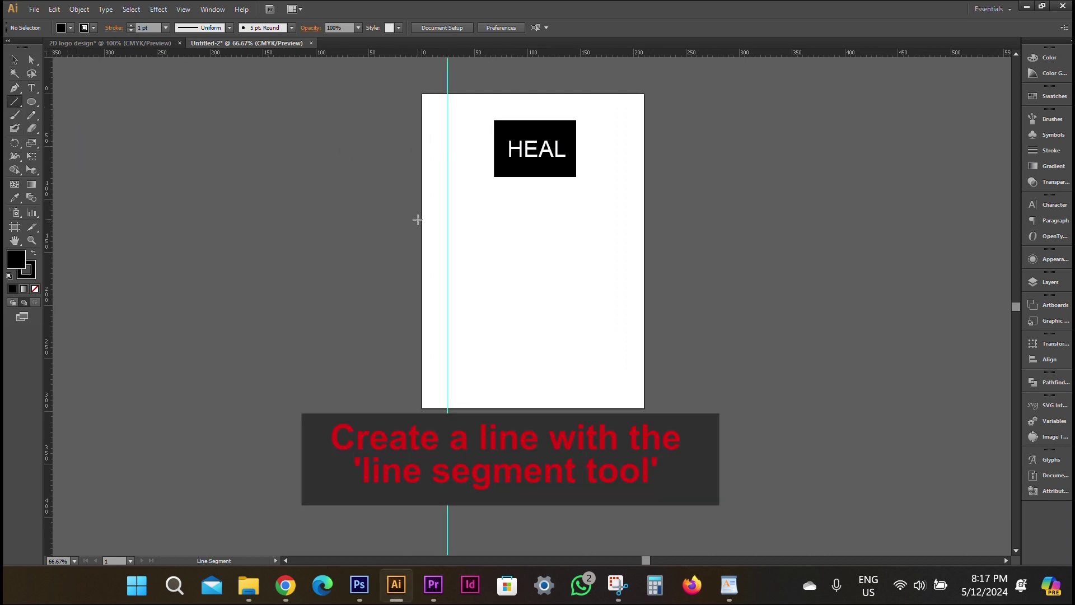
{"action": "left_click_drag", "start_coordinate": [448, 197], "coordinate": [448, 399]}
{"action": "left_click", "coordinate": [1051, 288]}
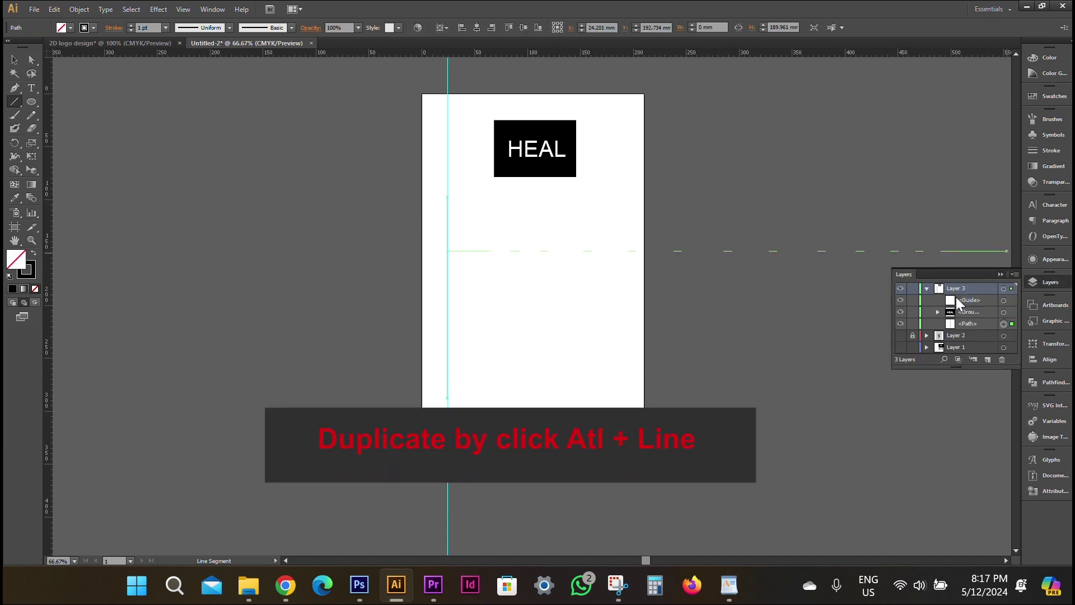
{"action": "left_click", "coordinate": [1005, 358]}
Duplicate the line into a set of evenly spaced vertical lines, narrow the set, and group it
{"action": "left_click", "coordinate": [14, 61]}
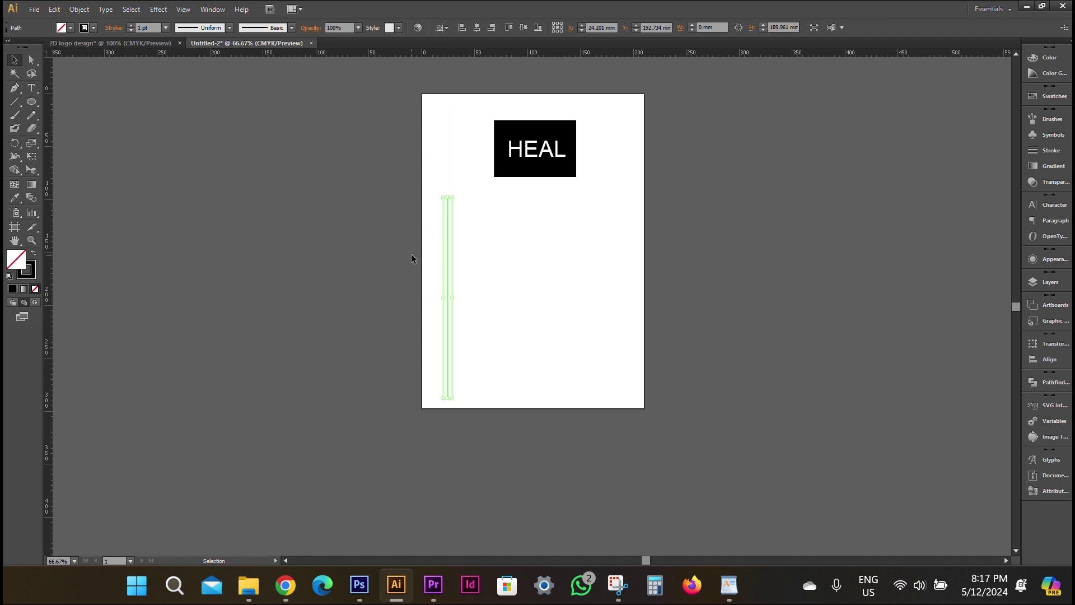
{"action": "left_click_drag", "start_coordinate": [448, 260], "coordinate": [457, 259]}
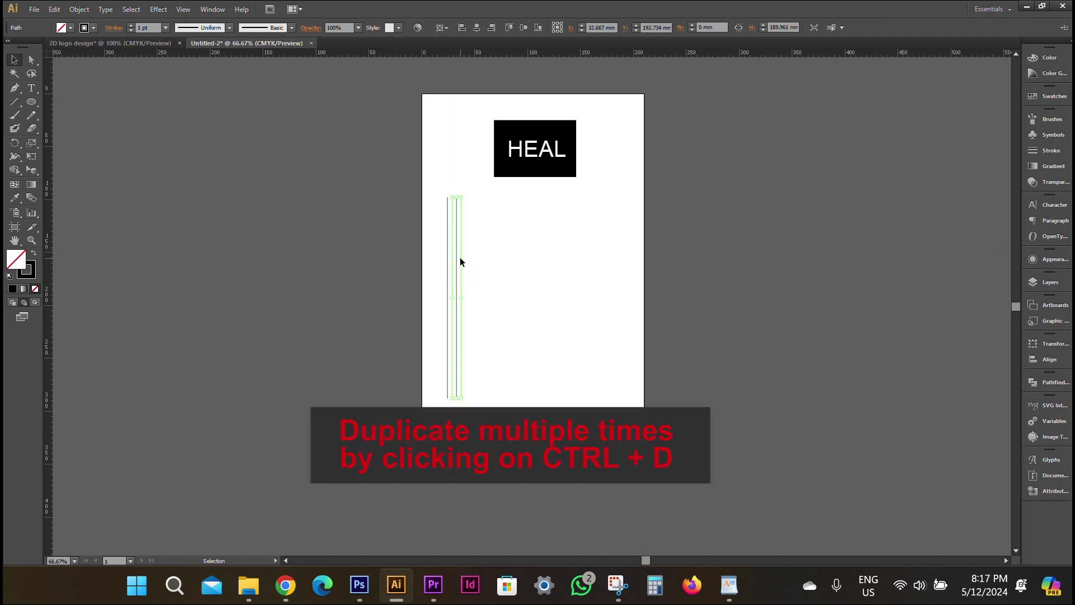
{"action": "key", "text": "ctrl+d"}
{"action": "key", "text": "ctrl+d"}
{"action": "key", "text": "ctrl+d"}
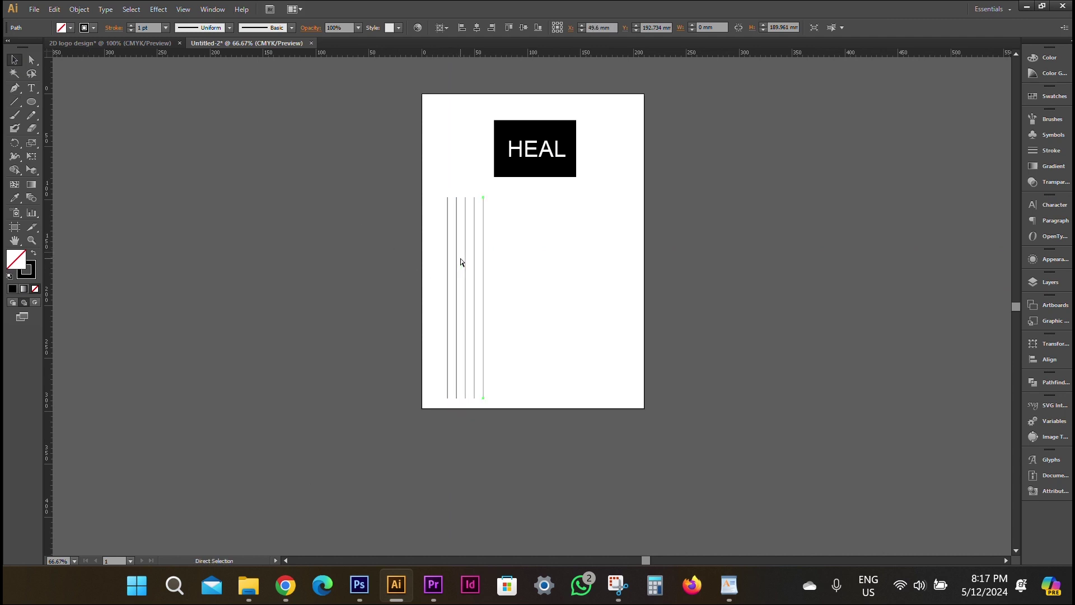
{"action": "key", "text": "ctrl+d"}
{"action": "key", "text": "ctrl+d"}
{"action": "key", "text": "ctrl+d"}
{"action": "key", "text": "ctrl+d"}
{"action": "key", "text": "ctrl+d"}
{"action": "key", "text": "ctrl+d"}
{"action": "key", "text": "ctrl+d"}
{"action": "key", "text": "ctrl+d"}
{"action": "key", "text": "ctrl+d"}
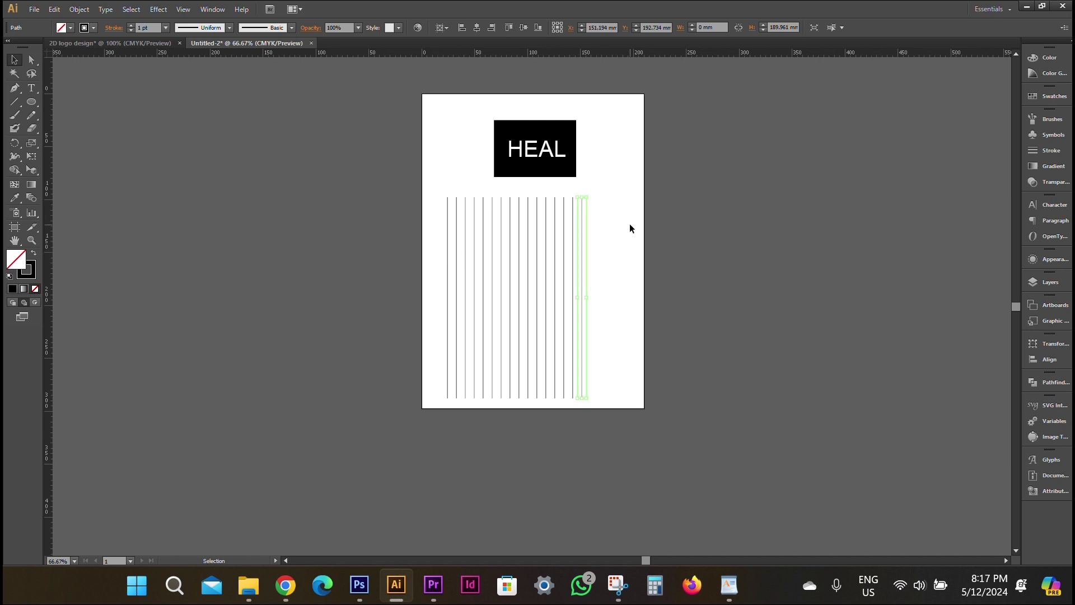
{"action": "left_click_drag", "start_coordinate": [621, 238], "coordinate": [443, 280]}
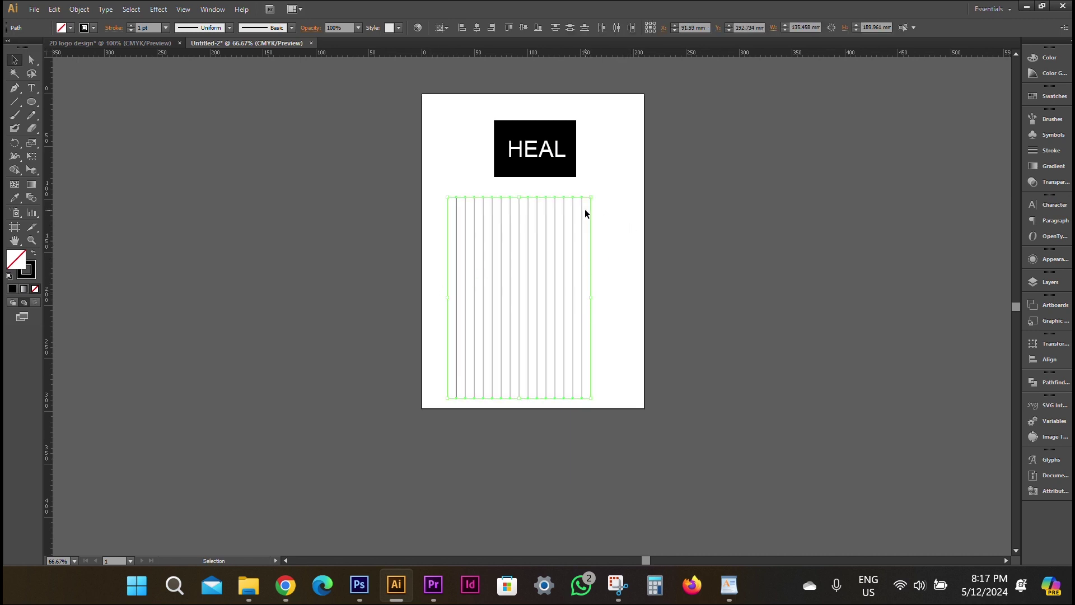
{"action": "left_click_drag", "start_coordinate": [592, 197], "coordinate": [573, 197]}
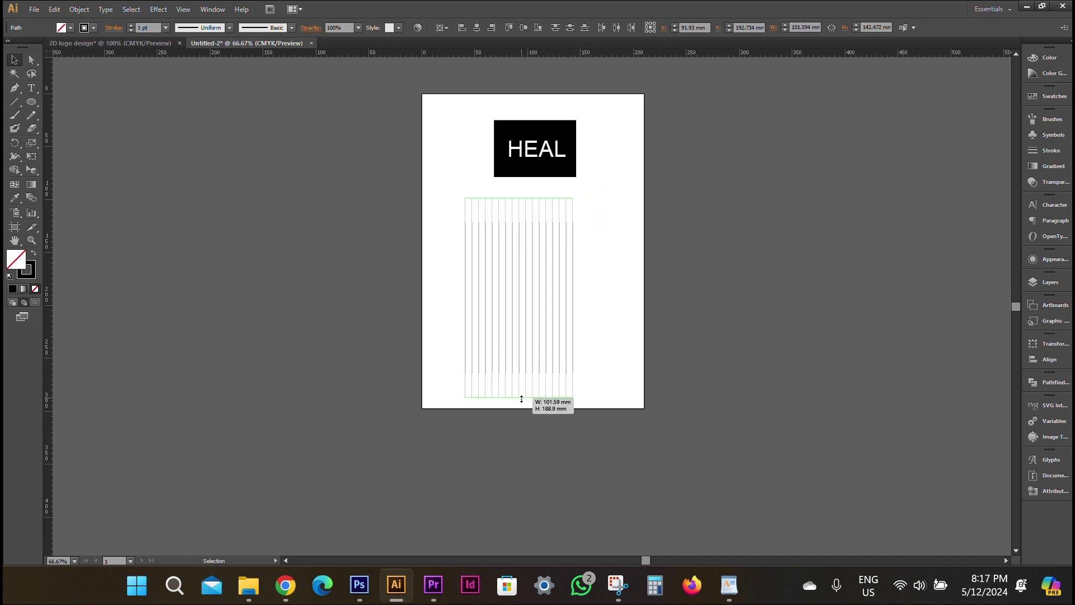
{"action": "key", "text": "ctrl+g"}
{"action": "left_click_drag", "start_coordinate": [547, 271], "coordinate": [561, 267]}
Add a 90° rotated copy of the line group to form a crossing grid
{"action": "right_click", "coordinate": [561, 267]}
{"action": "mouse_move", "coordinate": [615, 395]}
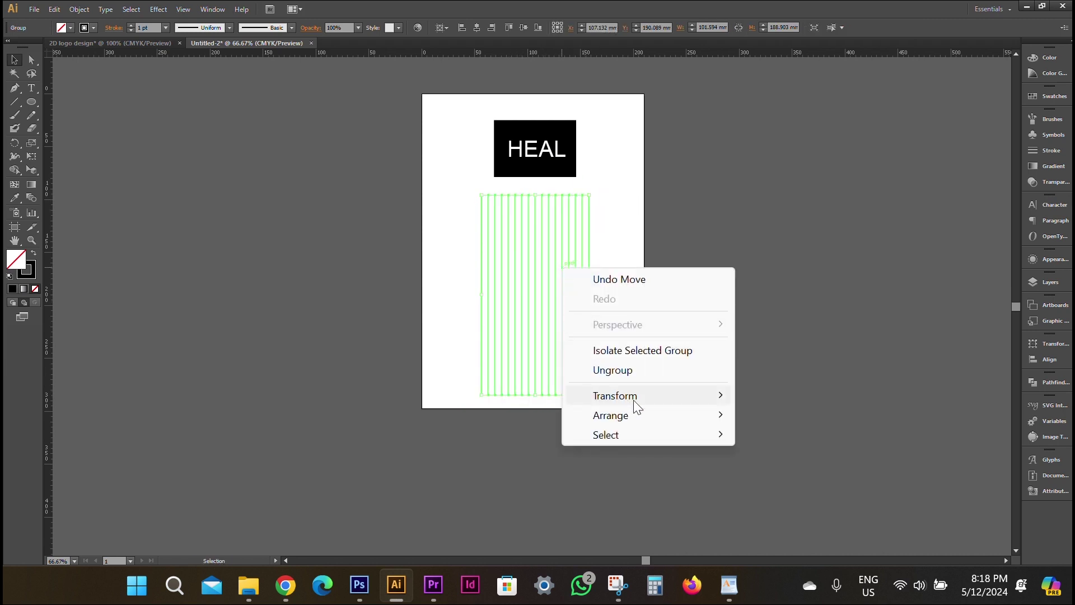
{"action": "left_click", "coordinate": [783, 441]}
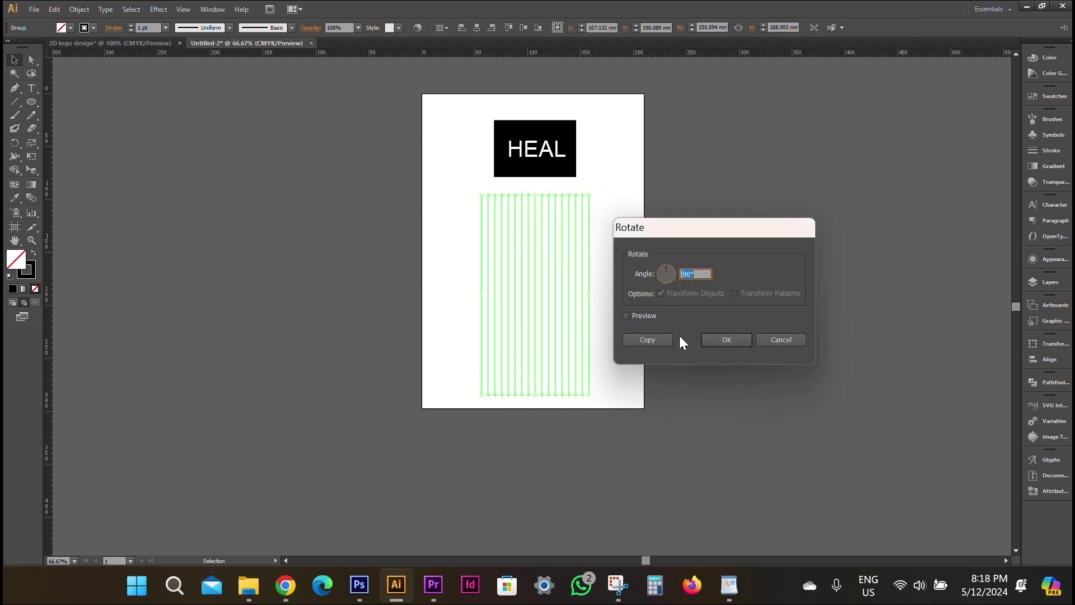
{"action": "left_click", "coordinate": [662, 339]}
{"action": "left_click", "coordinate": [626, 369]}
{"action": "key", "text": "ctrl+equal"}
{"action": "key", "text": "ctrl+equal"}
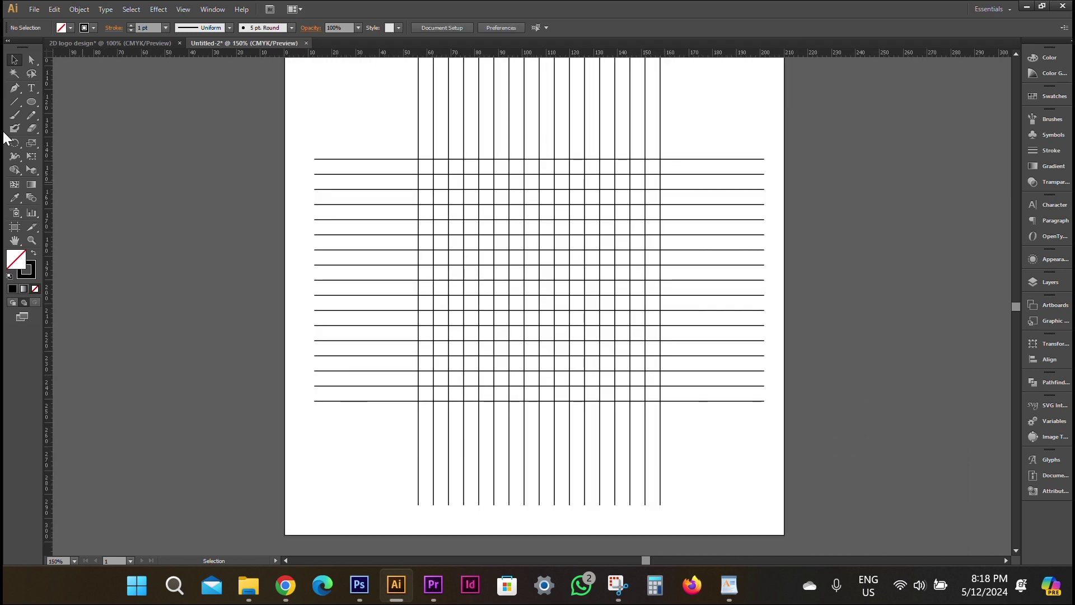
Draw a circle centred on the grid and enlarge it to span the grid
{"action": "mouse_move", "coordinate": [31, 104]}
{"action": "left_mouse_down"}
{"action": "mouse_move", "coordinate": [62, 109]}
{"action": "mouse_move", "coordinate": [79, 128]}
{"action": "left_mouse_up"}
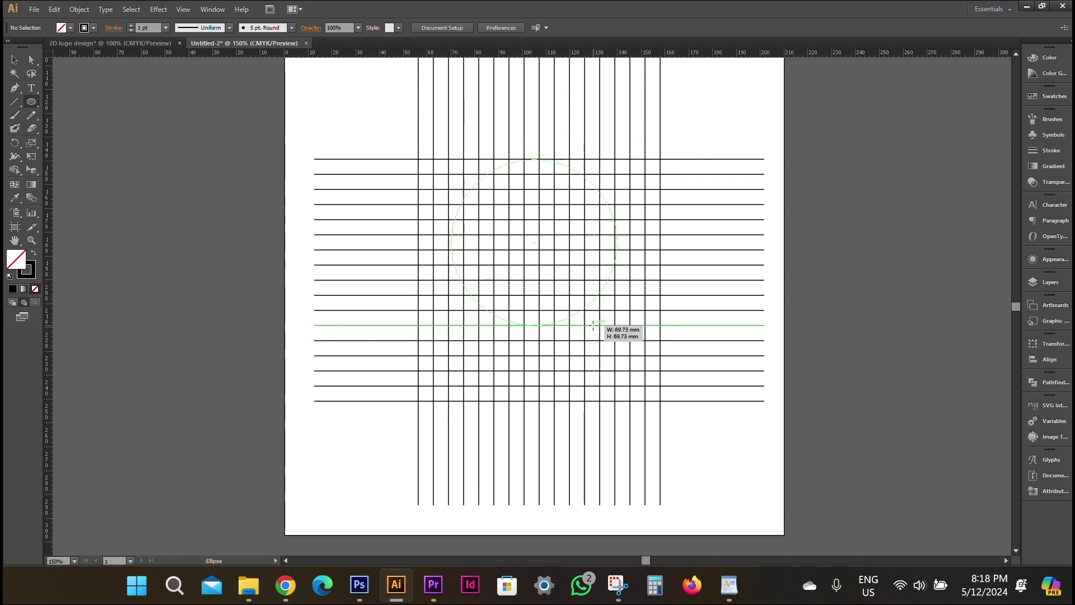
{"action": "left_click_drag", "start_coordinate": [533, 243], "coordinate": [617, 325]}
{"action": "key", "text": "v"}
{"action": "left_click_drag", "start_coordinate": [536, 251], "coordinate": [503, 243]}
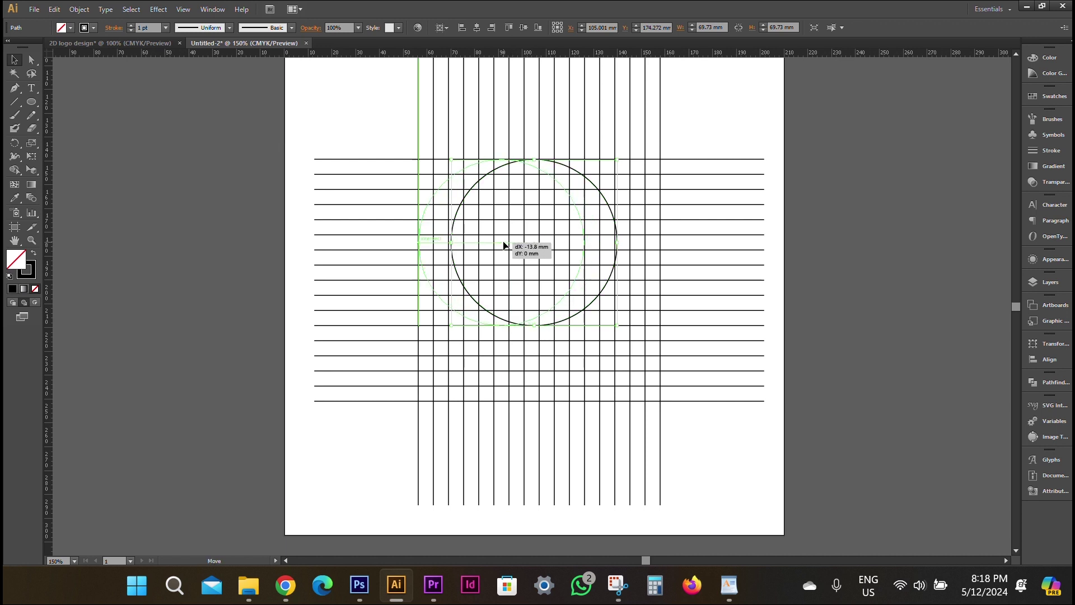
{"action": "mouse_move", "coordinate": [584, 326]}
{"action": "left_mouse_down"}
{"action": "mouse_move", "coordinate": [620, 379]}
{"action": "mouse_move", "coordinate": [661, 401]}
{"action": "left_mouse_up"}
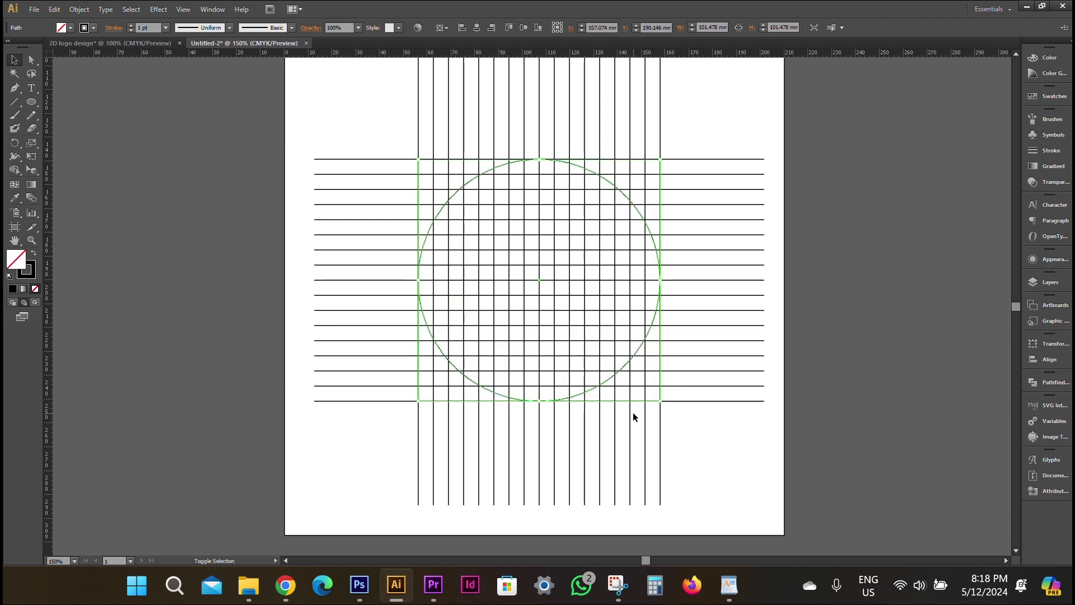
Add a smaller concentric copy inside the circle, then select all lines and circles
{"action": "left_click_drag", "start_coordinate": [660, 161], "coordinate": [645, 175]}
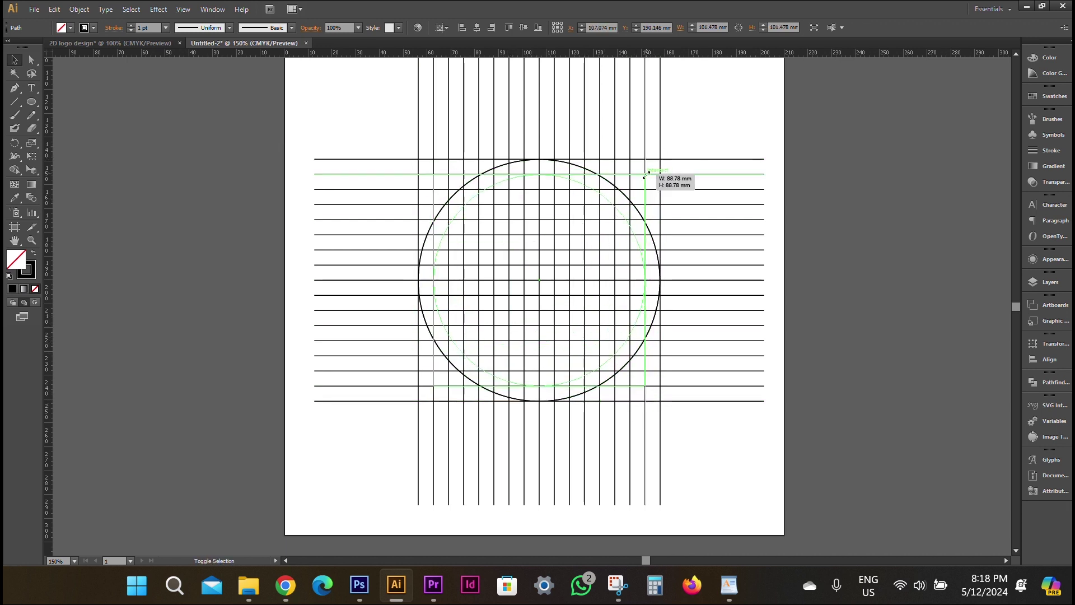
{"action": "left_click", "coordinate": [851, 260]}
{"action": "key", "text": "ctrl+plus"}
{"action": "key", "text": "v"}
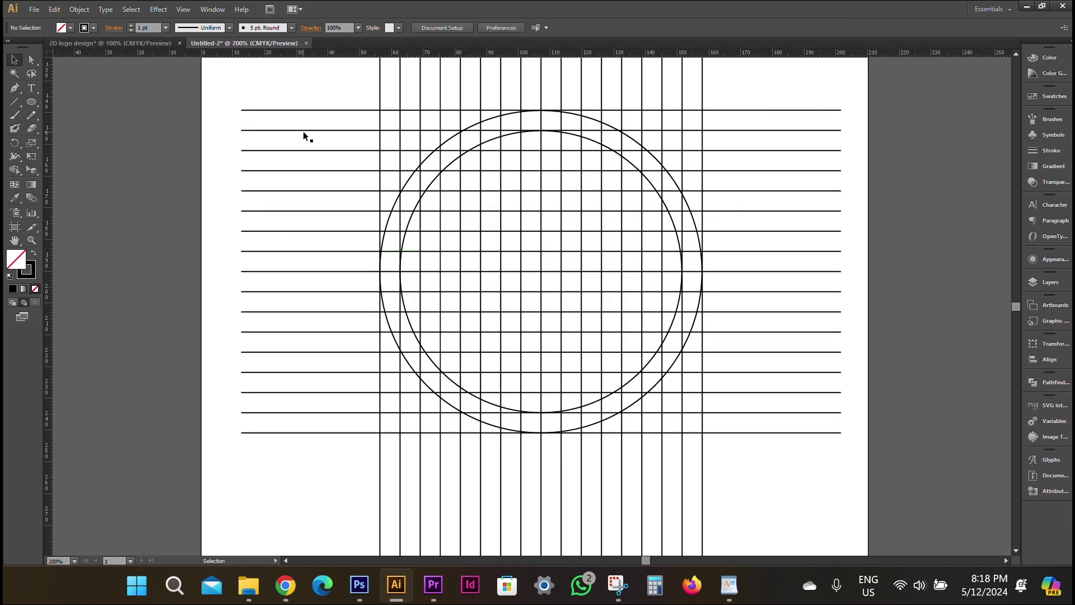
{"action": "key", "text": "ctrl+a"}
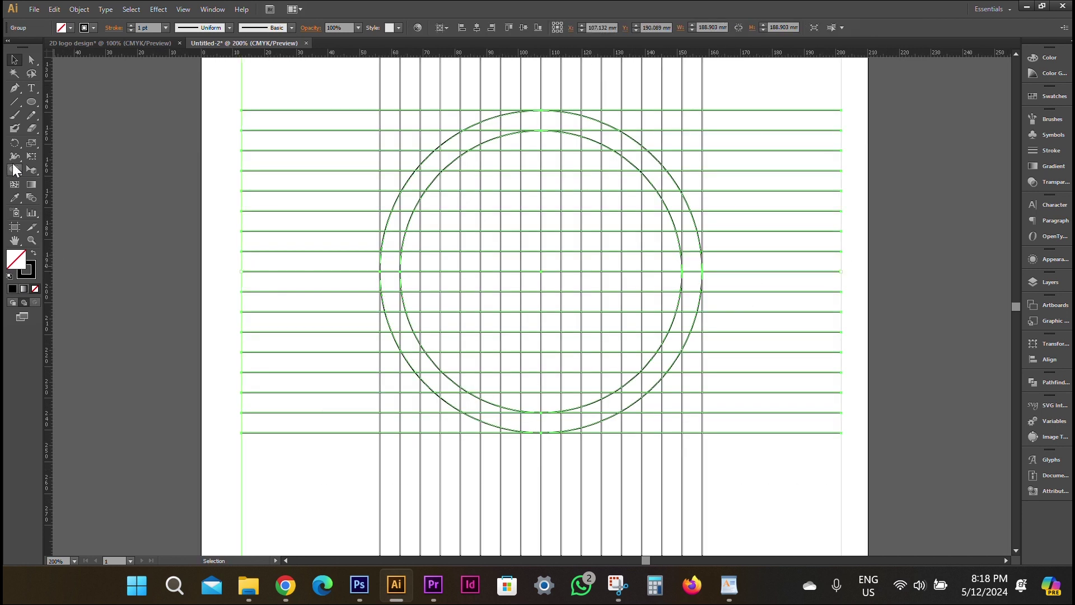
Use Shape Builder to merge cells into the left crescent, the H stroke and the E
{"action": "left_click", "coordinate": [15, 158]}
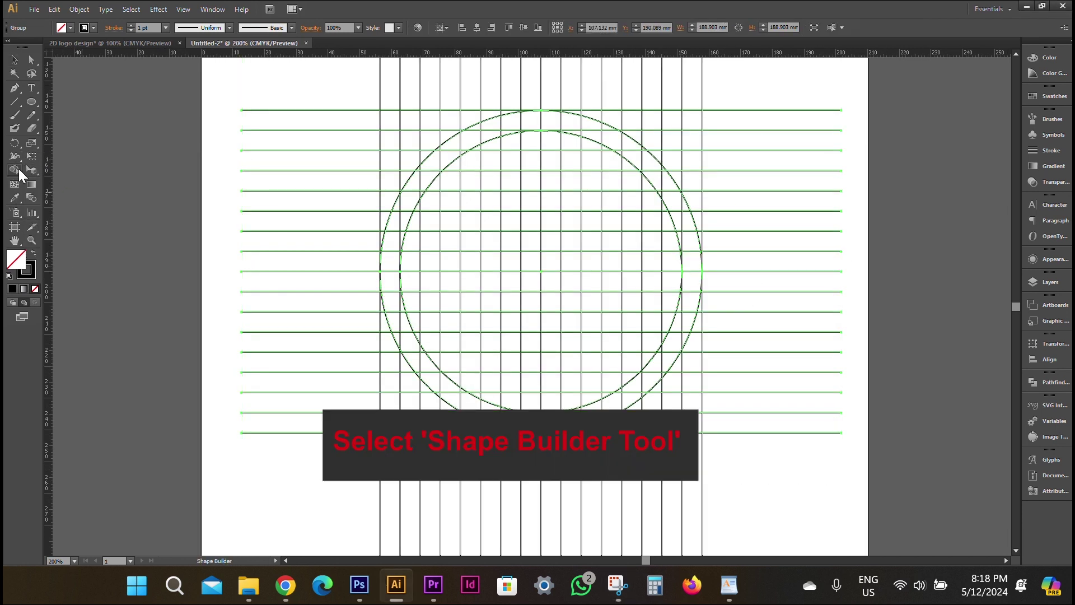
{"action": "left_click", "coordinate": [15, 169]}
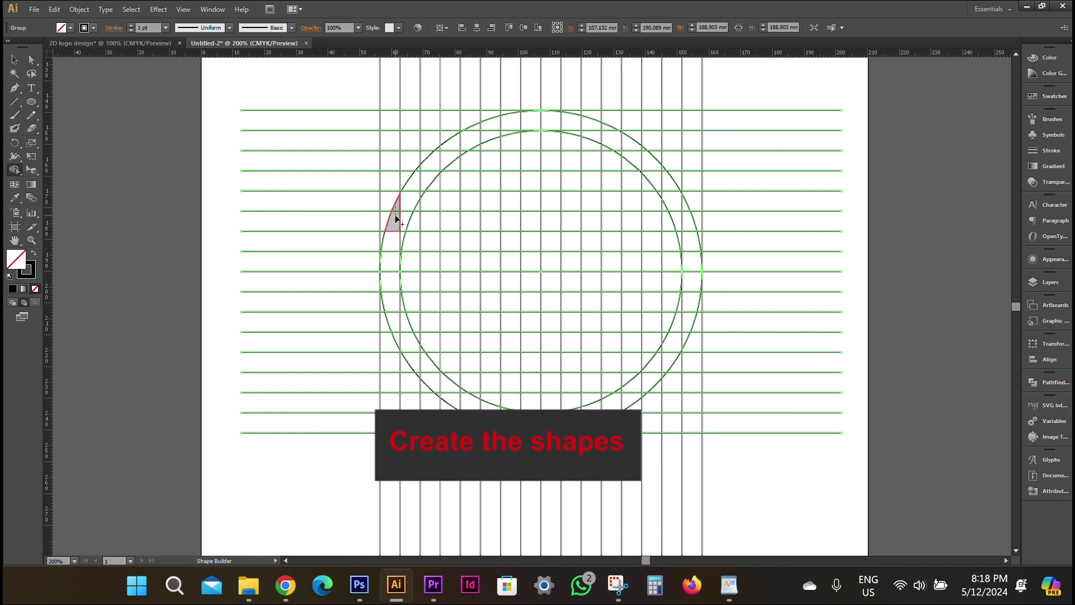
{"action": "left_click_drag", "start_coordinate": [395, 322], "coordinate": [431, 262]}
{"action": "left_click_drag", "start_coordinate": [430, 163], "coordinate": [436, 388]}
{"action": "mouse_move", "coordinate": [471, 136]}
{"action": "left_mouse_down"}
{"action": "mouse_move", "coordinate": [470, 406]}
{"action": "mouse_move", "coordinate": [511, 423]}
{"action": "left_mouse_up"}
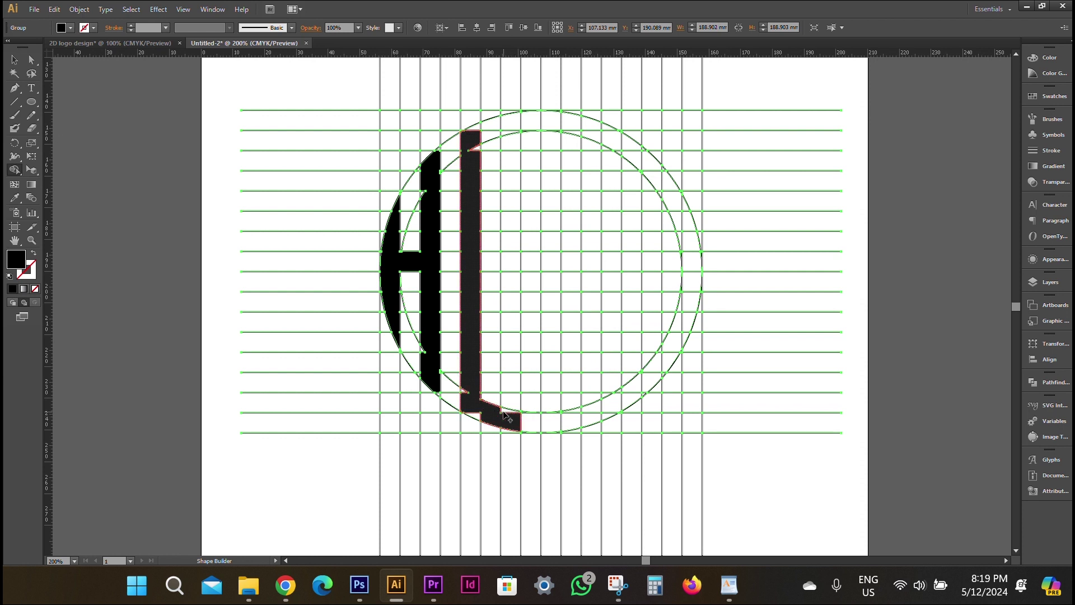
{"action": "left_click_drag", "start_coordinate": [510, 339], "coordinate": [510, 420]}
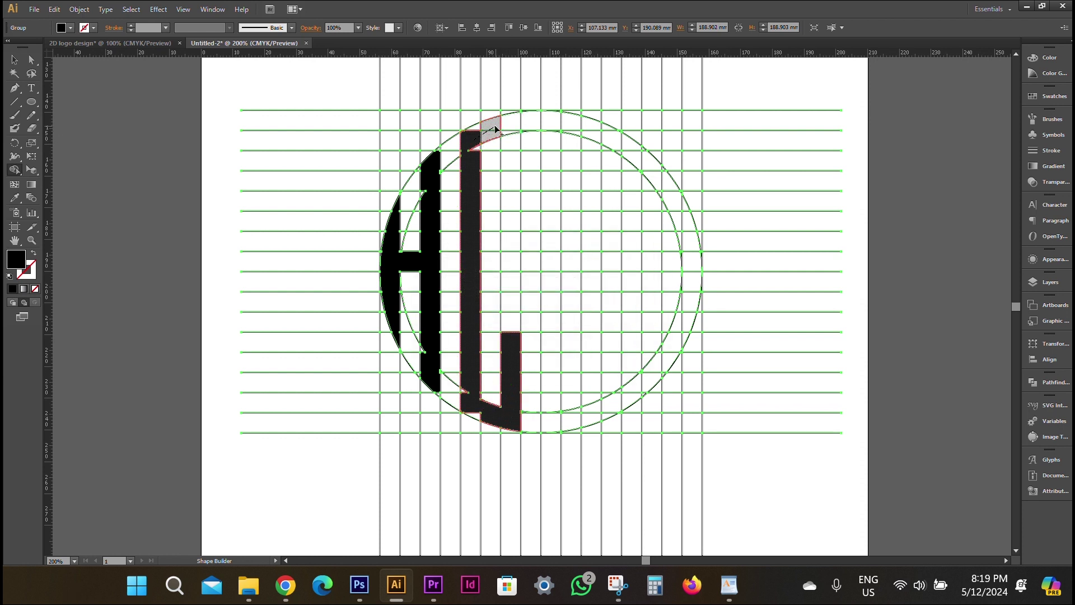
{"action": "left_click_drag", "start_coordinate": [520, 127], "coordinate": [510, 224]}
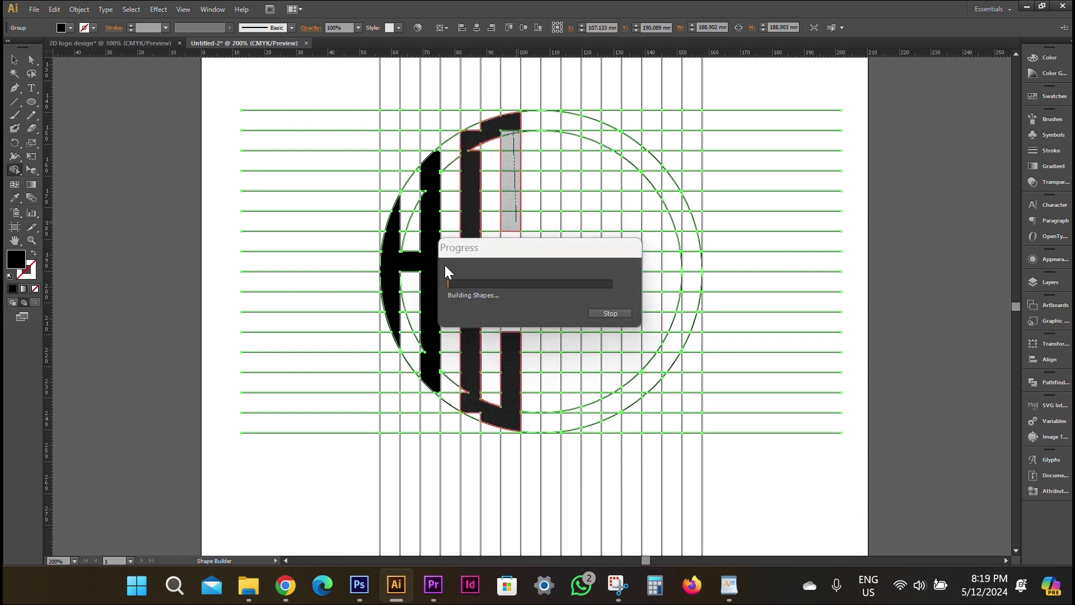
{"action": "left_click_drag", "start_coordinate": [500, 267], "coordinate": [510, 263]}
{"action": "left_click_drag", "start_coordinate": [506, 305], "coordinate": [509, 324]}
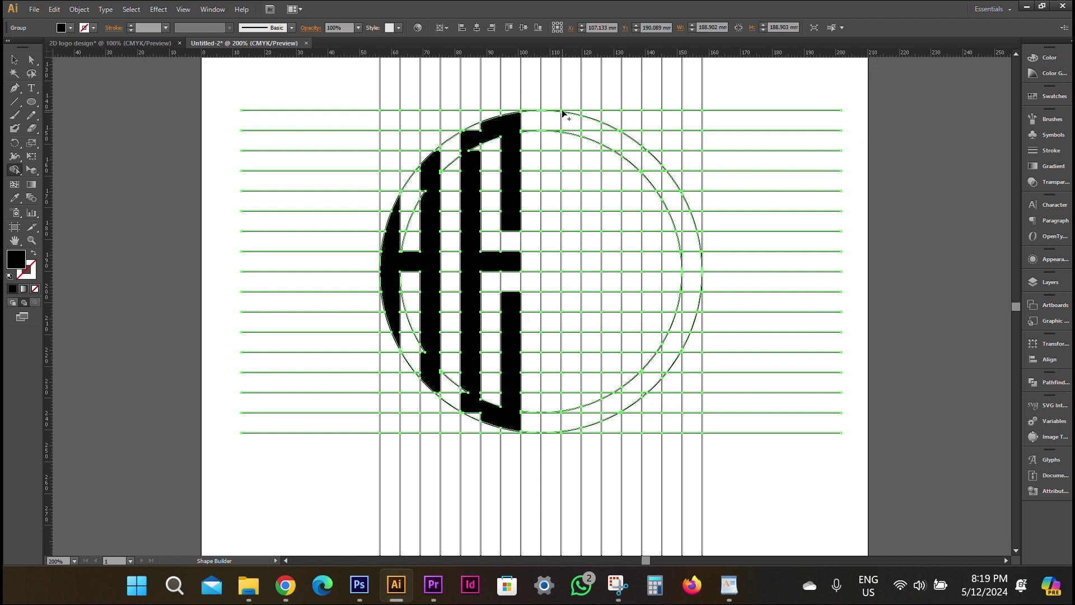
Merge grid cells into the A, with its crossbar, and the L letter shapes
{"action": "left_click_drag", "start_coordinate": [553, 139], "coordinate": [559, 240]}
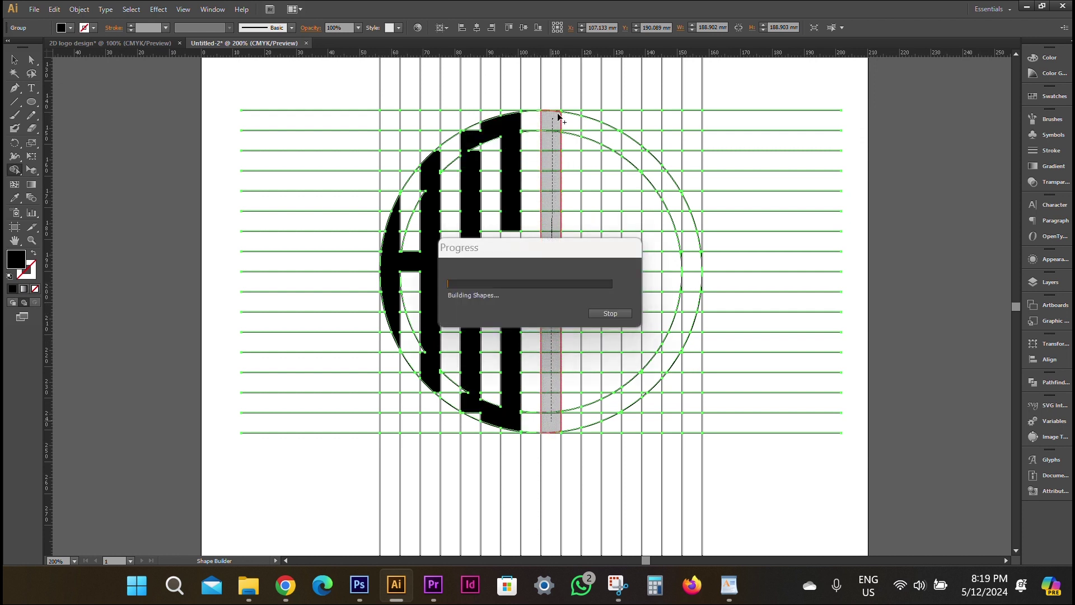
{"action": "left_click_drag", "start_coordinate": [610, 140], "coordinate": [612, 411]}
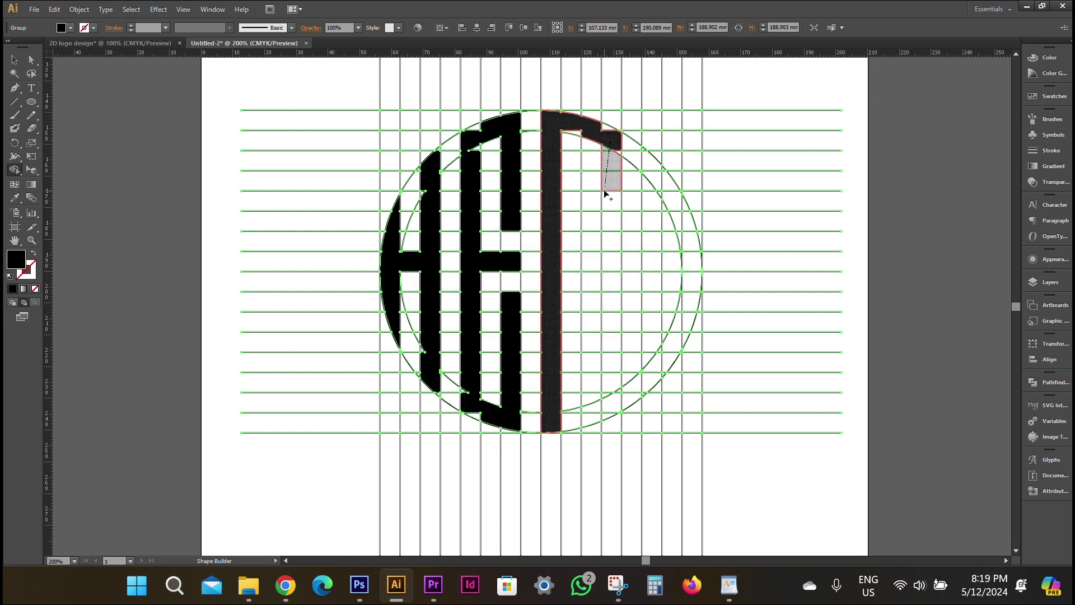
{"action": "left_click_drag", "start_coordinate": [567, 302], "coordinate": [566, 302]}
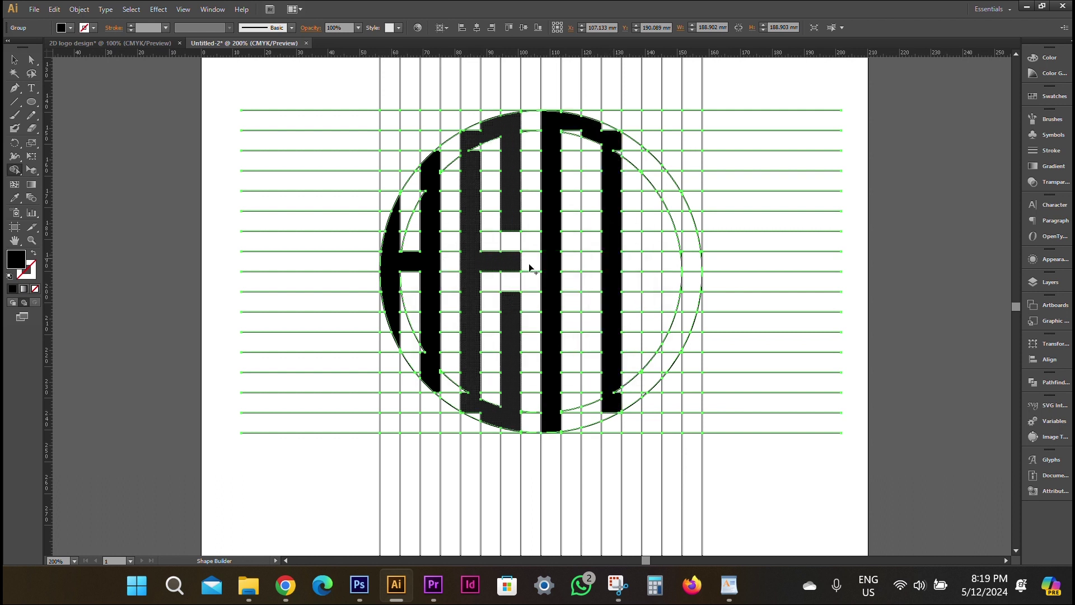
{"action": "left_click", "coordinate": [581, 261]}
{"action": "left_click_drag", "start_coordinate": [651, 159], "coordinate": [655, 381]}
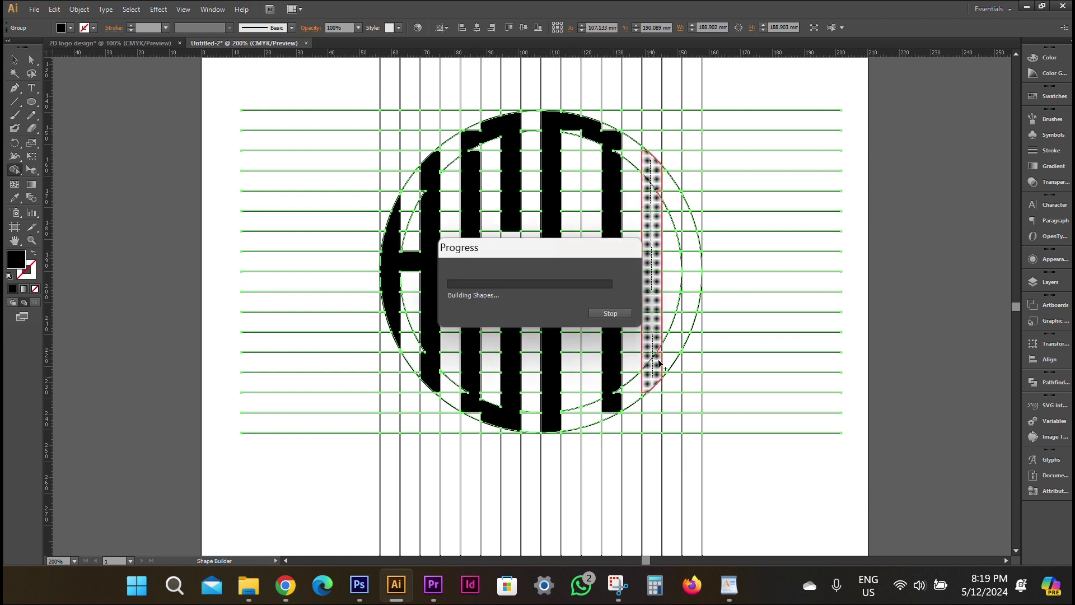
{"action": "mouse_move", "coordinate": [653, 336]}
{"action": "left_mouse_down"}
{"action": "mouse_move", "coordinate": [688, 330]}
{"action": "mouse_move", "coordinate": [689, 300]}
{"action": "left_mouse_up"}
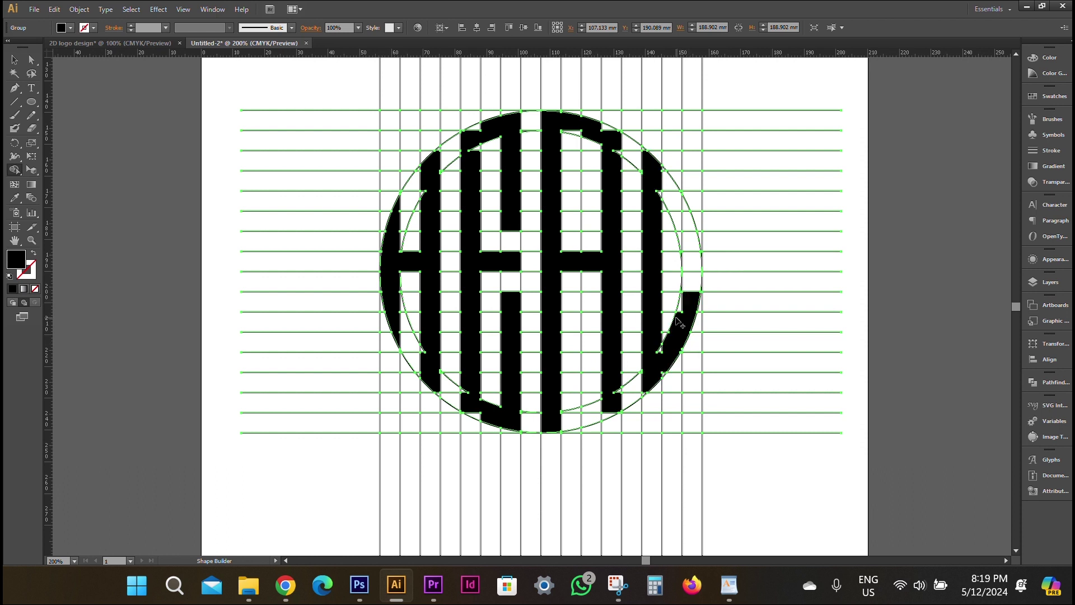
{"action": "left_click_drag", "start_coordinate": [655, 351], "coordinate": [657, 187]}
Merge the remaining slivers around the letters into solid black shapes
{"action": "key", "text": "ctrl+plus"}
{"action": "key", "text": "ctrl+plus"}
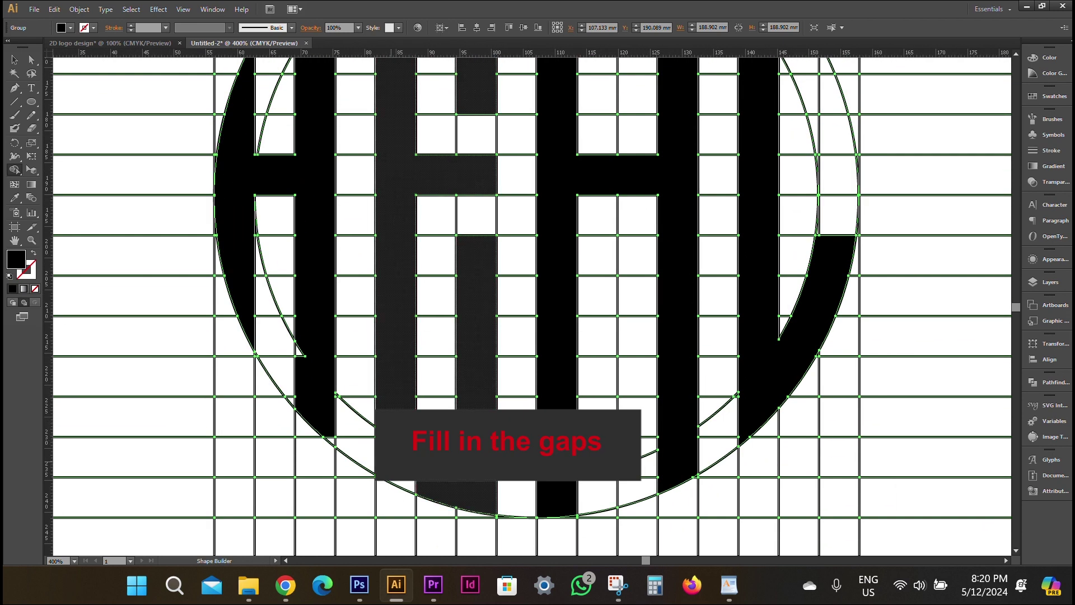
{"action": "left_click_drag", "start_coordinate": [395, 442], "coordinate": [348, 412]}
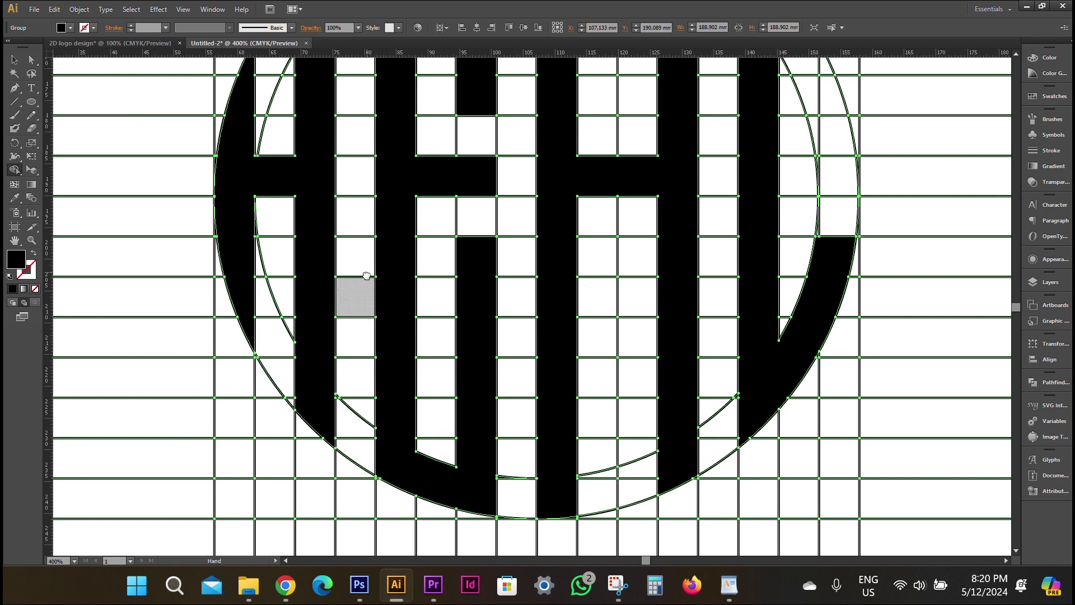
{"action": "left_click_drag", "start_coordinate": [366, 275], "coordinate": [377, 329]}
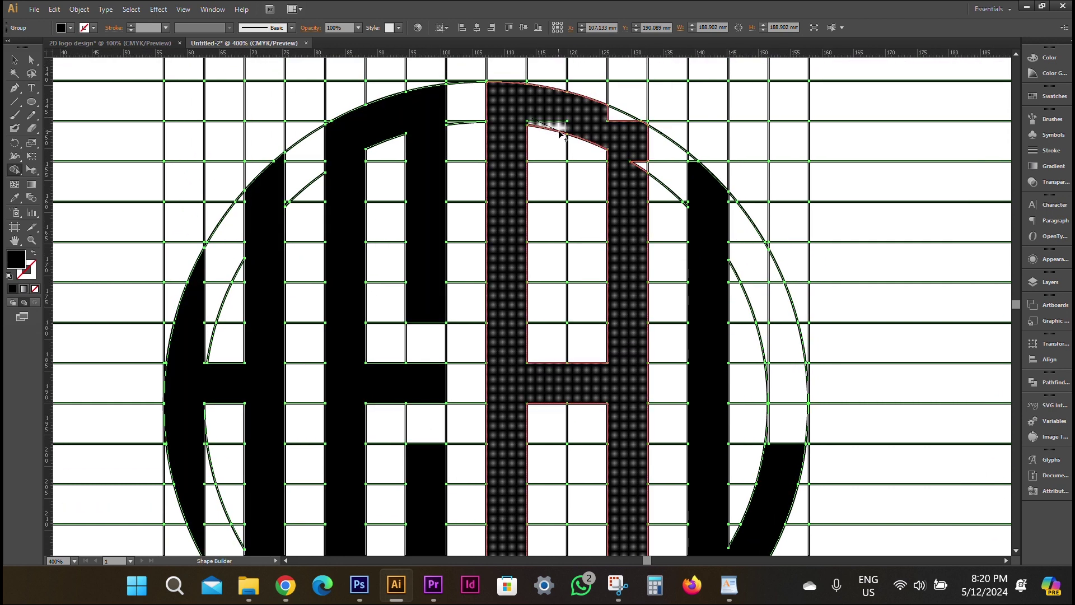
{"action": "left_click_drag", "start_coordinate": [559, 133], "coordinate": [630, 115]}
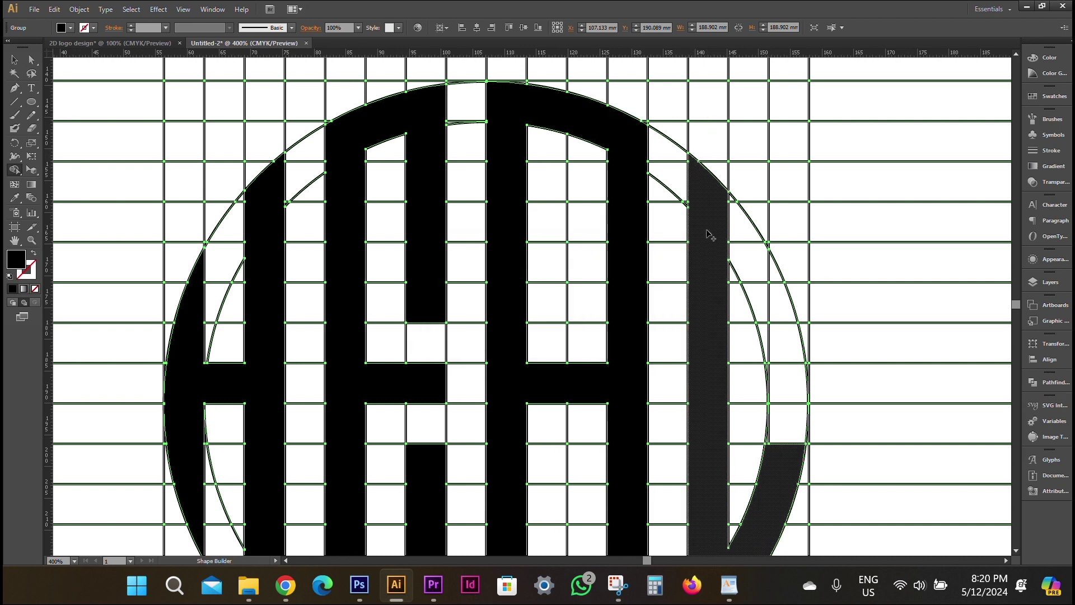
{"action": "scroll", "coordinate": [708, 235], "scroll_direction": "down", "scroll_amount": 5}
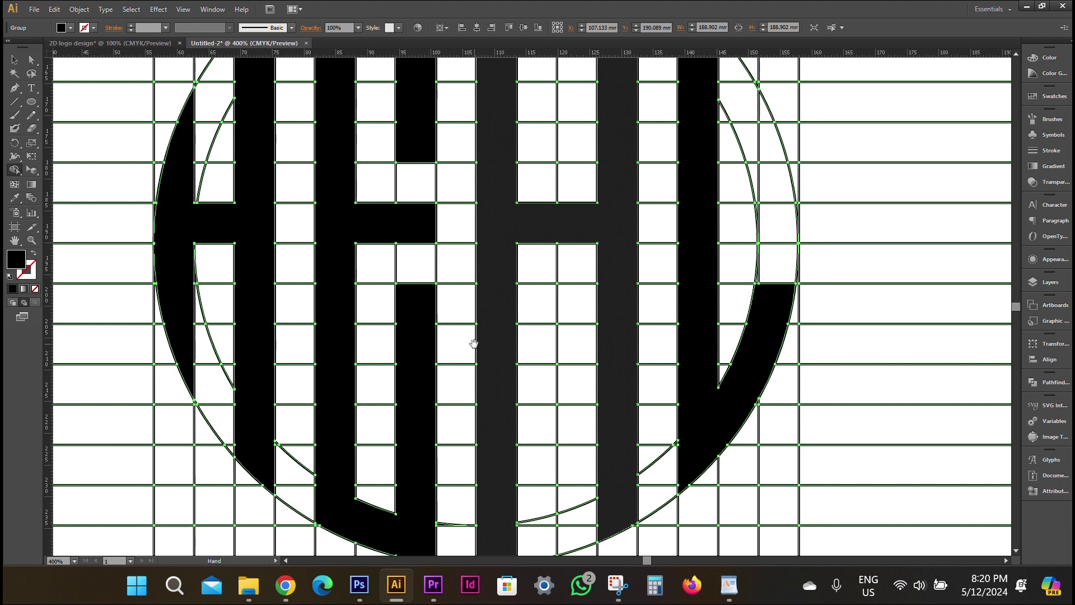
{"action": "left_click_drag", "start_coordinate": [473, 342], "coordinate": [528, 276]}
{"action": "key", "text": "ctrl+minus"}
{"action": "left_click_drag", "start_coordinate": [505, 213], "coordinate": [567, 313]}
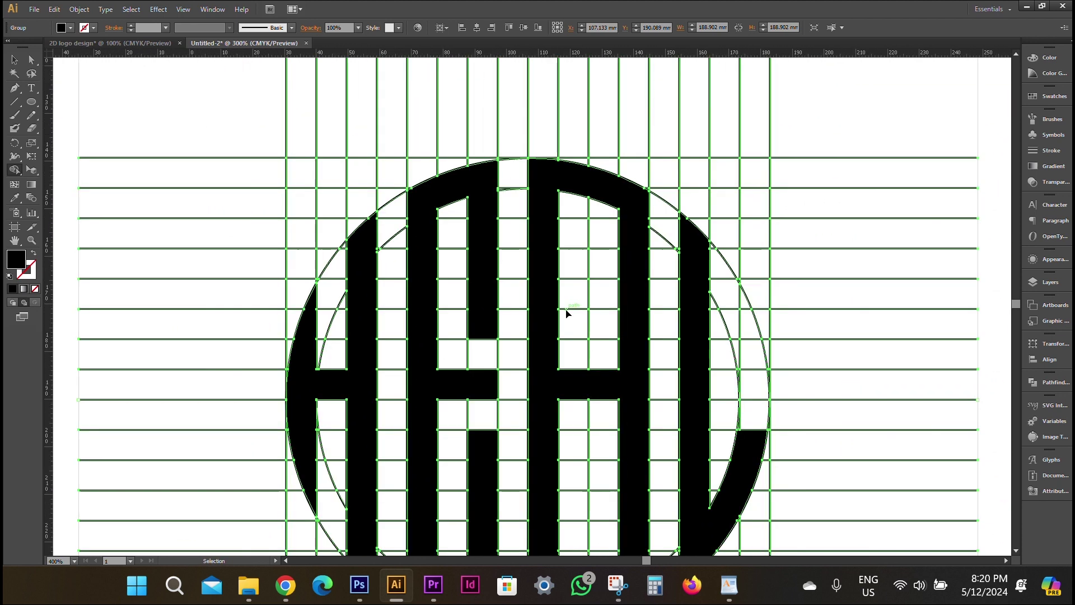
{"action": "key", "text": "ctrl+1"}
Select the HEAL monogram and move it off the page to the right
{"action": "left_click", "coordinate": [765, 254]}
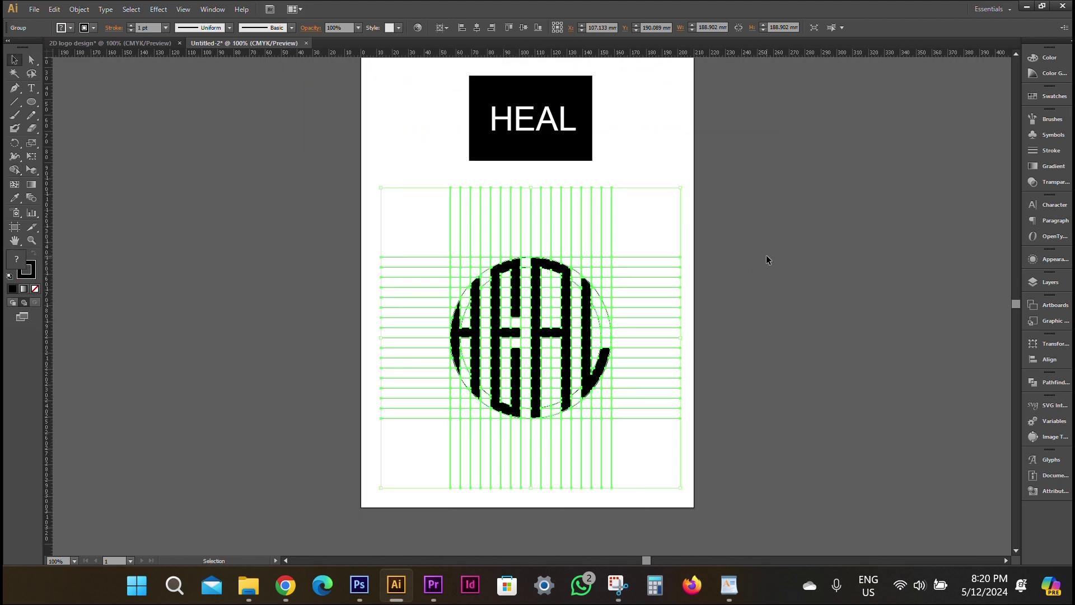
{"action": "key", "text": "ctrl+plus"}
{"action": "key", "text": "a"}
{"action": "left_click", "coordinate": [582, 278]}
{"action": "key", "text": "v"}
{"action": "left_click_drag", "start_coordinate": [447, 341], "coordinate": [798, 273]}
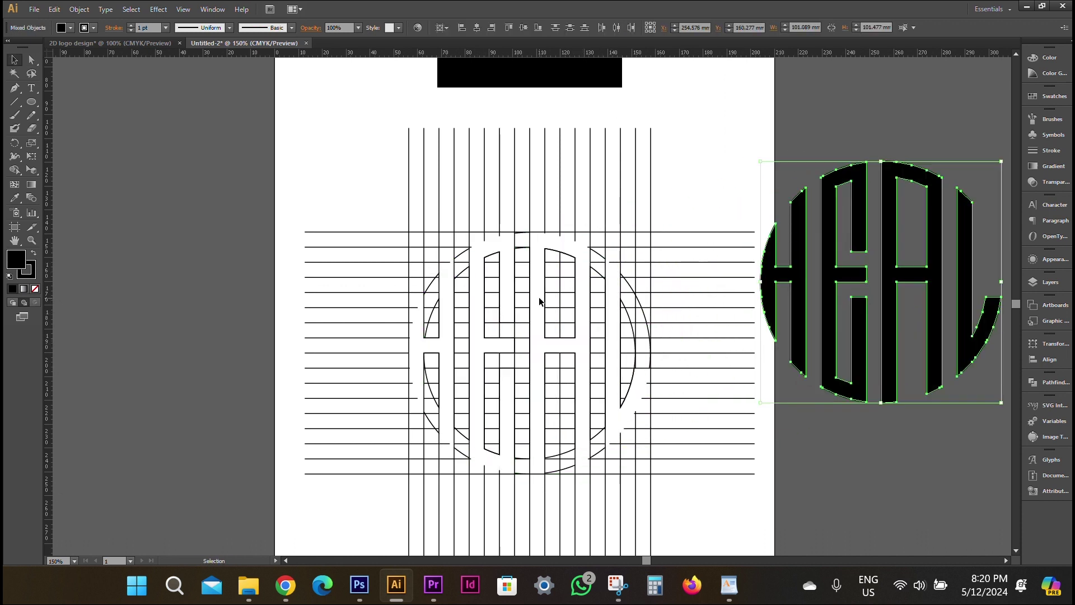
Remove the grid lines and move the monogram back to the centre of the page
{"action": "left_click_drag", "start_coordinate": [398, 202], "coordinate": [712, 506]}
{"action": "key", "text": "ctrl+shift+bracketleft"}
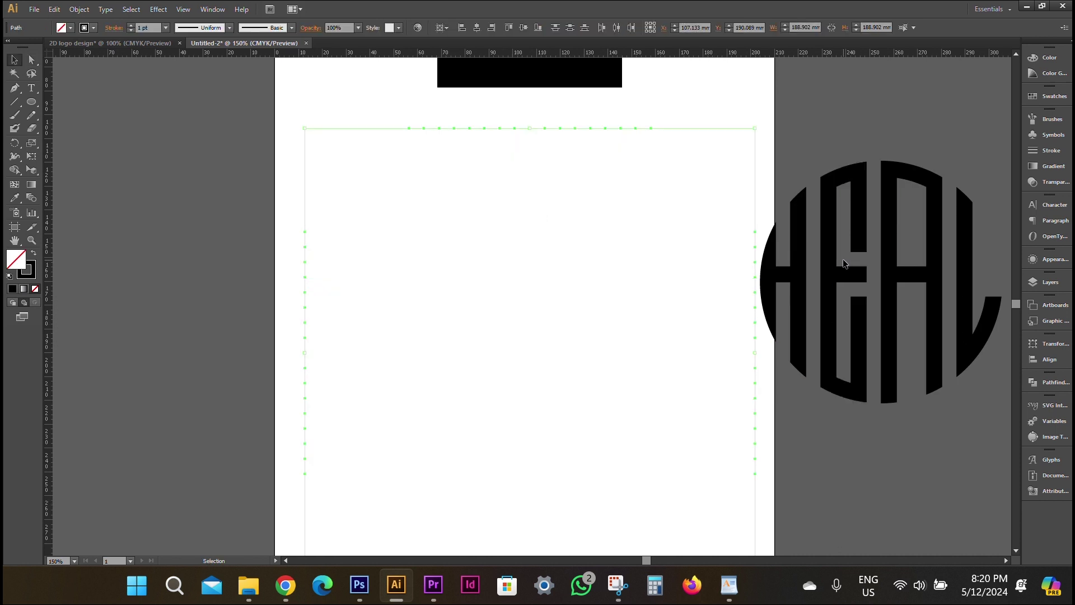
{"action": "left_click_drag", "start_coordinate": [844, 263], "coordinate": [472, 340]}
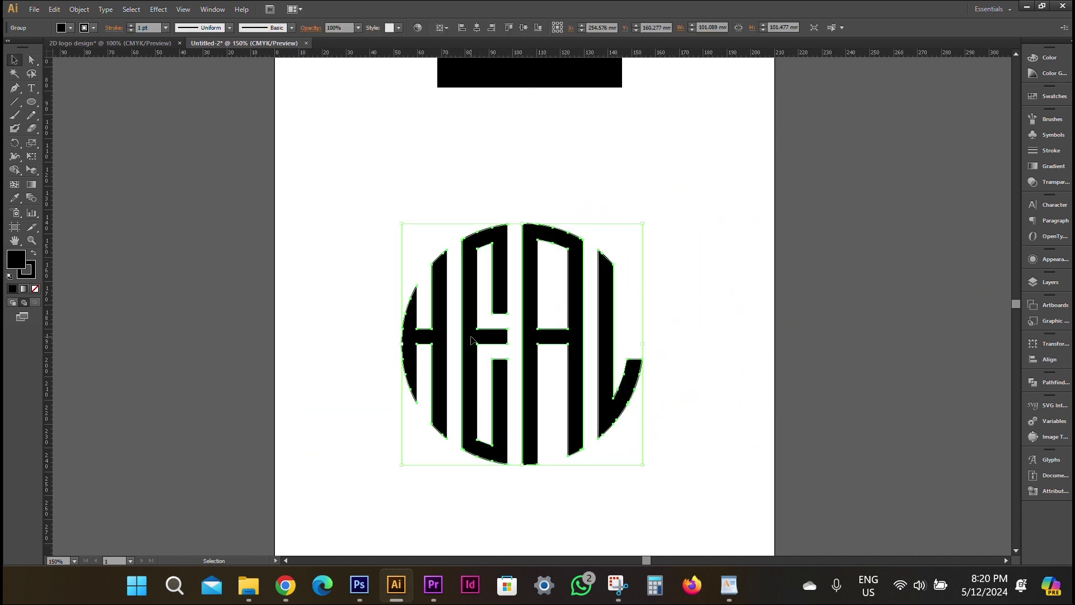
{"action": "key", "text": "ctrl+minus"}
{"action": "key", "text": "ctrl+minus"}
{"action": "left_click_drag", "start_coordinate": [531, 327], "coordinate": [531, 303]}
{"action": "left_click", "coordinate": [712, 302]}
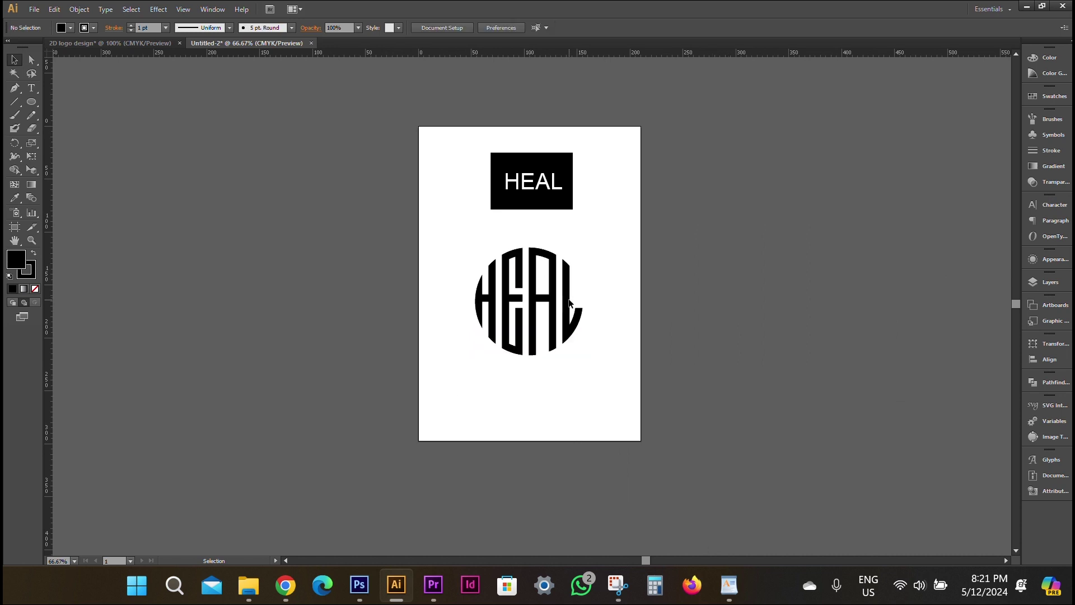
Add a HEAL text caption and enlarge it beneath the circle monogram
{"action": "left_click", "coordinate": [563, 172]}
{"action": "key", "text": "t"}
{"action": "left_click", "coordinate": [509, 373]}
{"action": "type", "text": "HEAL"}
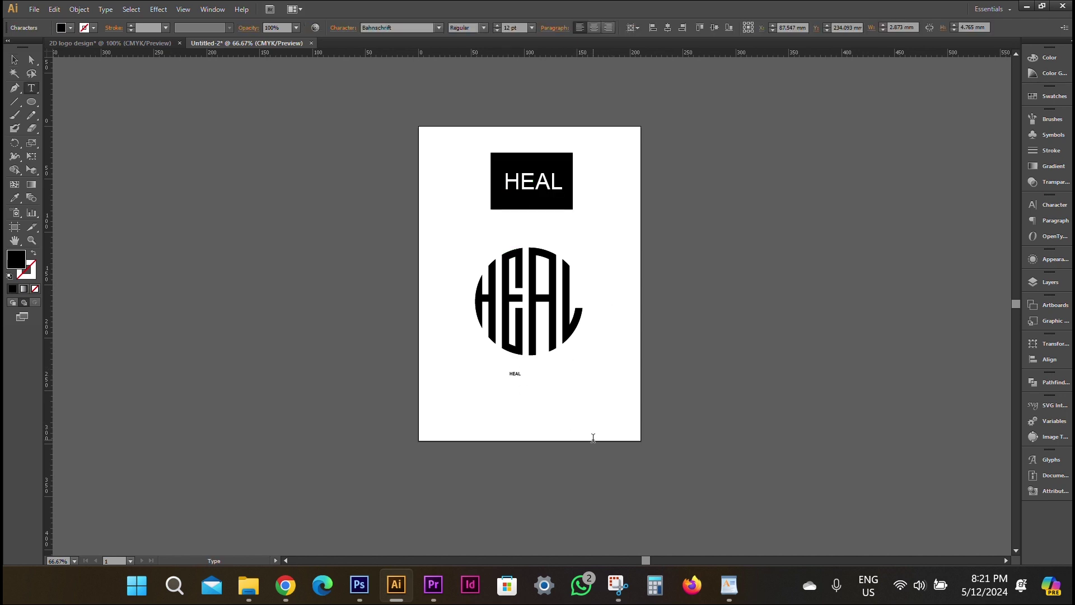
{"action": "key", "text": "ctrl+1"}
{"action": "left_click", "coordinate": [12, 57]}
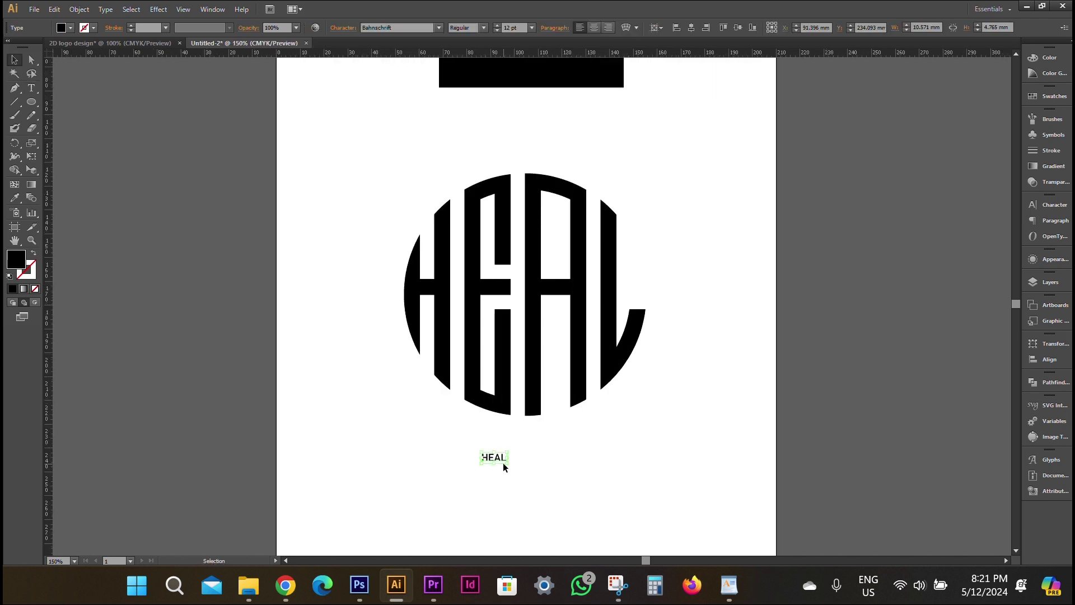
{"action": "mouse_move", "coordinate": [510, 451]}
{"action": "left_mouse_down"}
{"action": "mouse_move", "coordinate": [535, 438]}
{"action": "mouse_move", "coordinate": [566, 476]}
{"action": "left_mouse_up"}
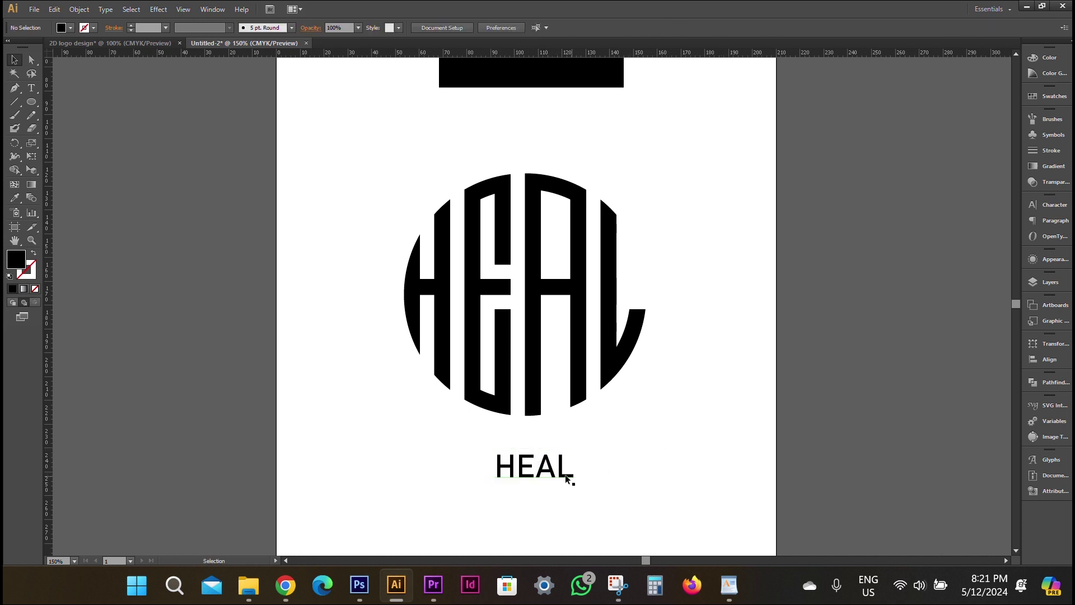
Set the caption font to Century Gothic Bold
{"action": "type", "text": "Century Gothic"}
{"action": "key", "text": "Return"}
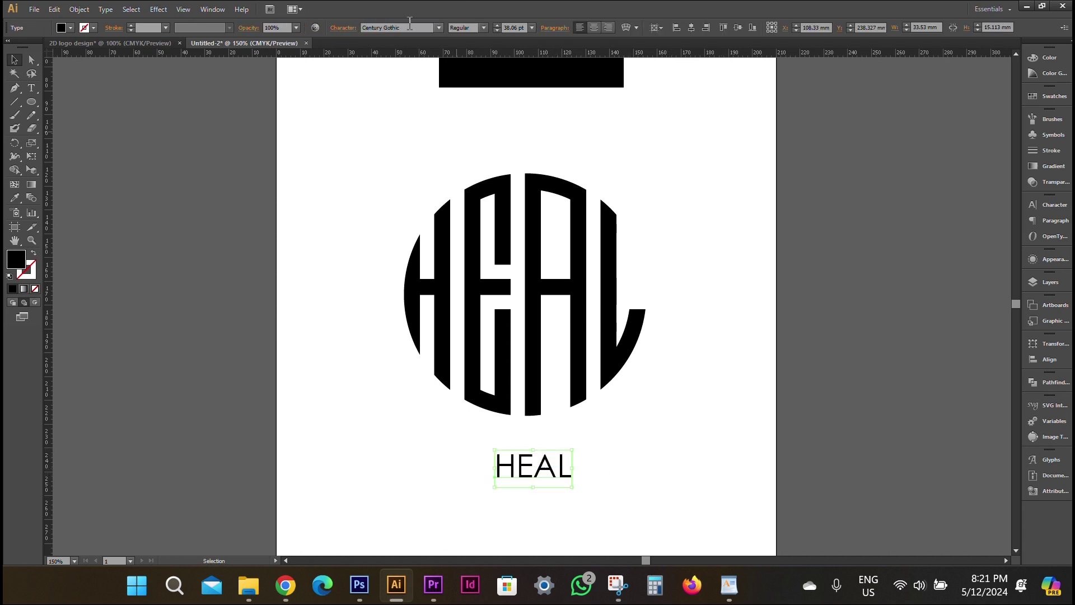
{"action": "left_click", "coordinate": [541, 20]}
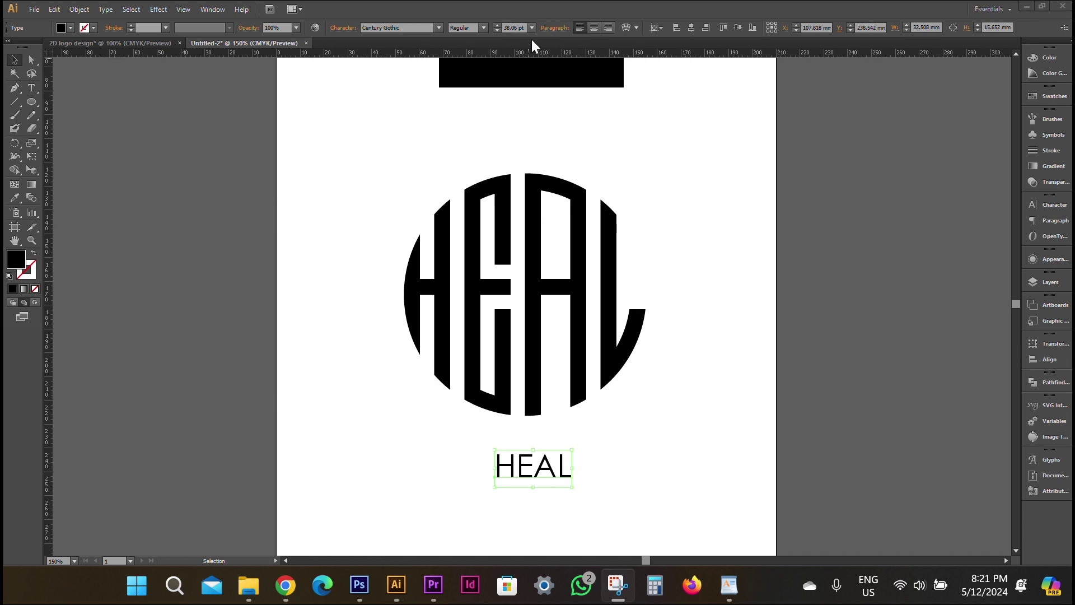
{"action": "left_click", "coordinate": [341, 31]}
{"action": "left_click", "coordinate": [347, 61]}
{"action": "left_click", "coordinate": [264, 86]}
{"action": "left_click", "coordinate": [698, 488]}
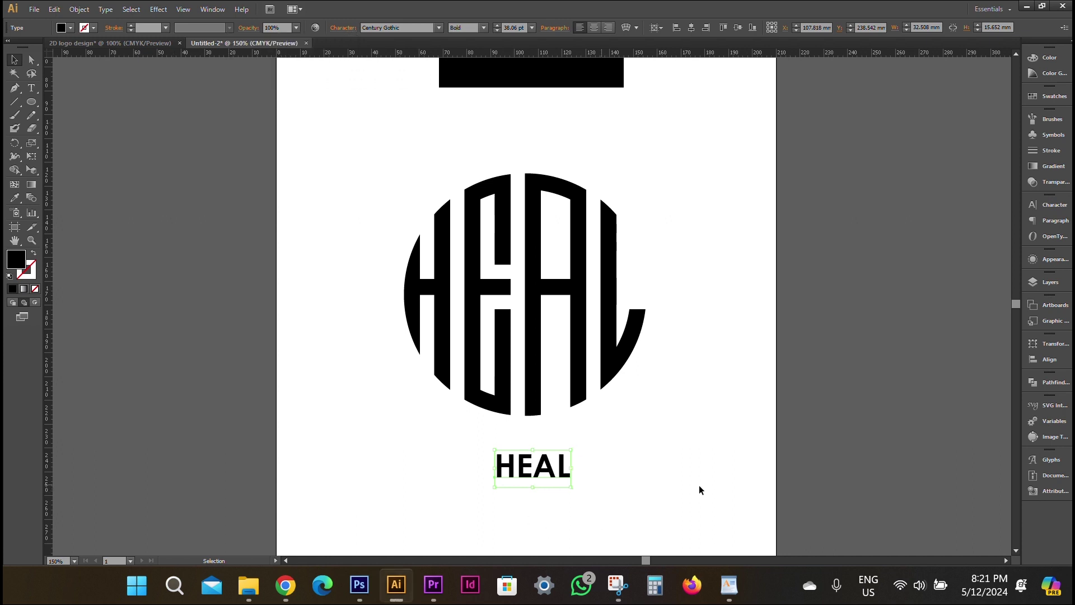
{"action": "left_click", "coordinate": [595, 472]}
{"action": "key", "text": "ctrl+0"}
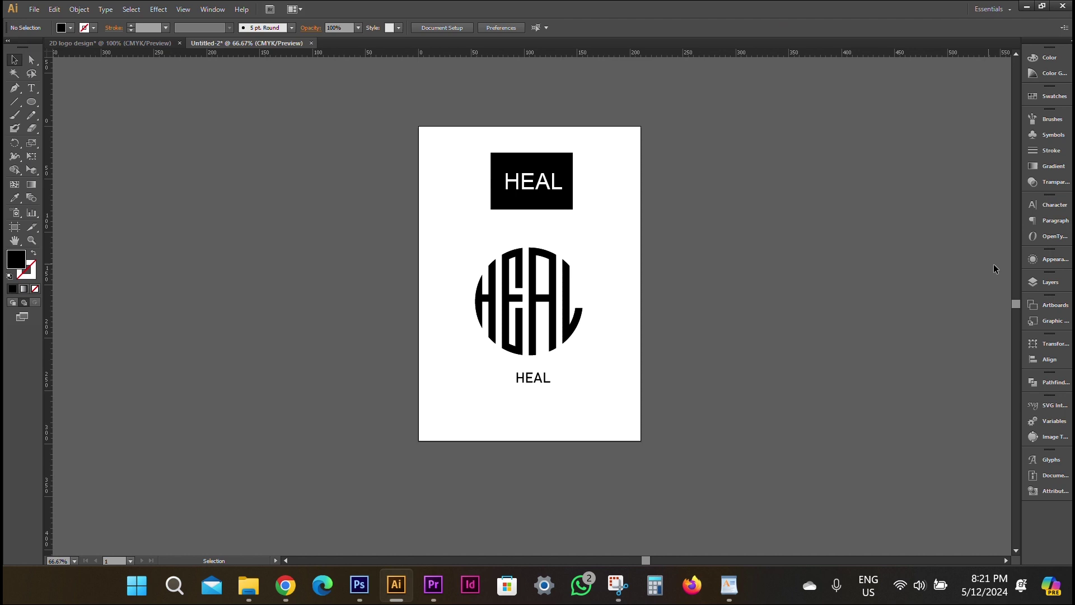
Hide the black HEAL box in Layers and move the monogram and caption up
{"action": "left_click", "coordinate": [1043, 282]}
{"action": "left_click", "coordinate": [1004, 301]}
{"action": "left_click", "coordinate": [899, 300]}
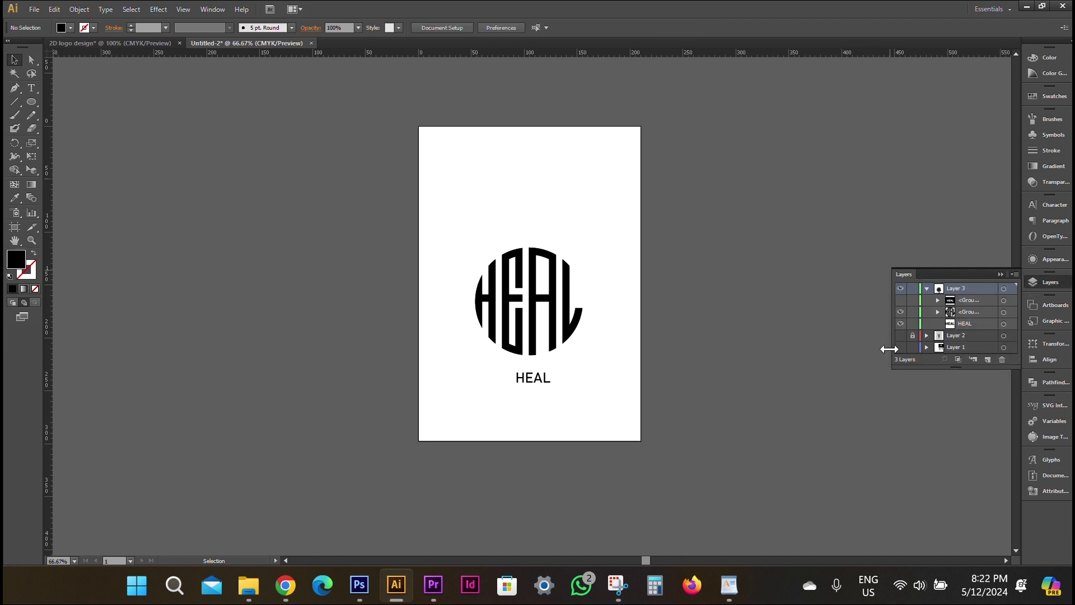
{"action": "left_click_drag", "start_coordinate": [537, 384], "coordinate": [537, 345]}
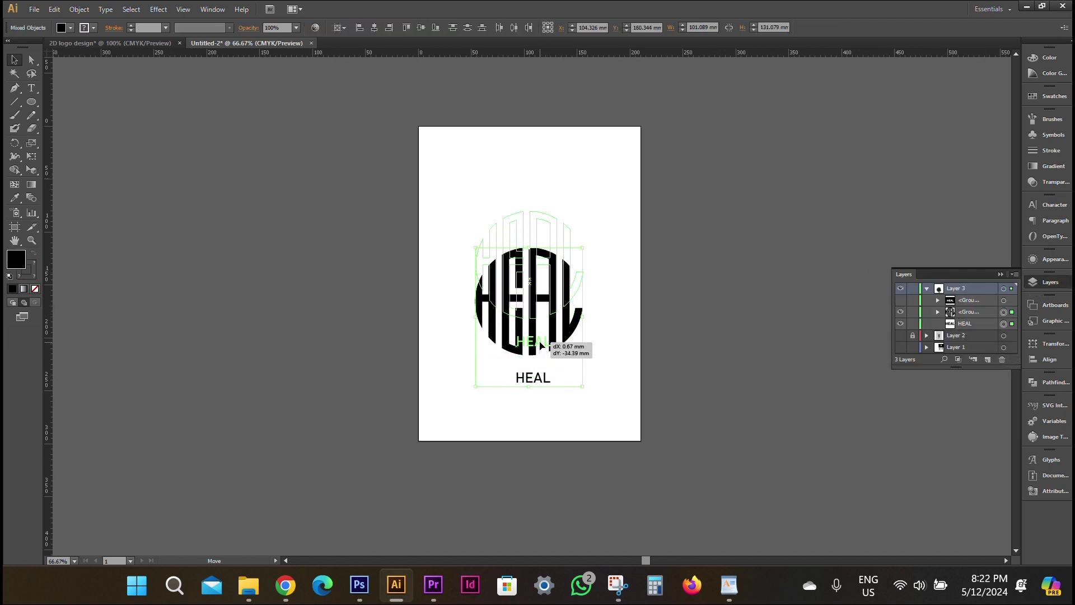
{"action": "left_click", "coordinate": [631, 308]}
Draw a page-sized rectangle behind the logo and fill it dark grey
{"action": "left_click_drag", "start_coordinate": [420, 127], "coordinate": [641, 441]}
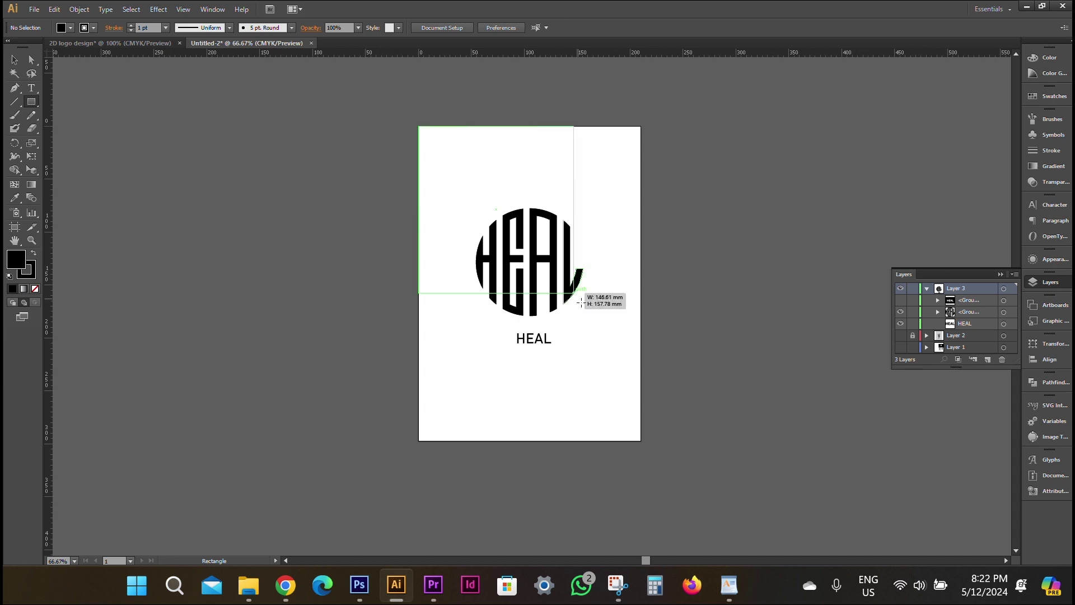
{"action": "left_click", "coordinate": [61, 28]}
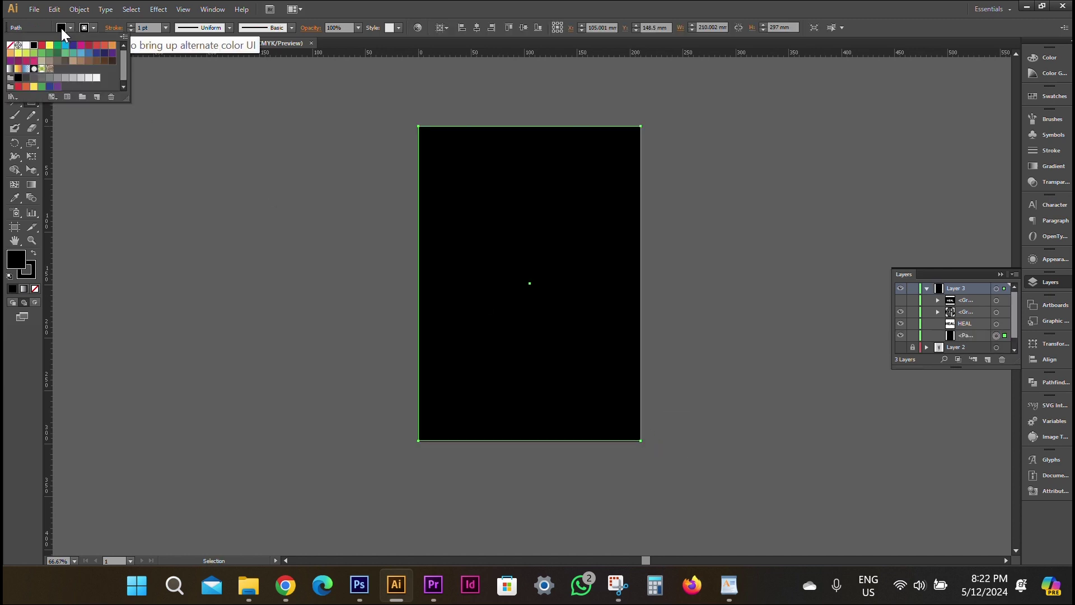
{"action": "left_click", "coordinate": [81, 78]}
{"action": "key", "text": "m"}
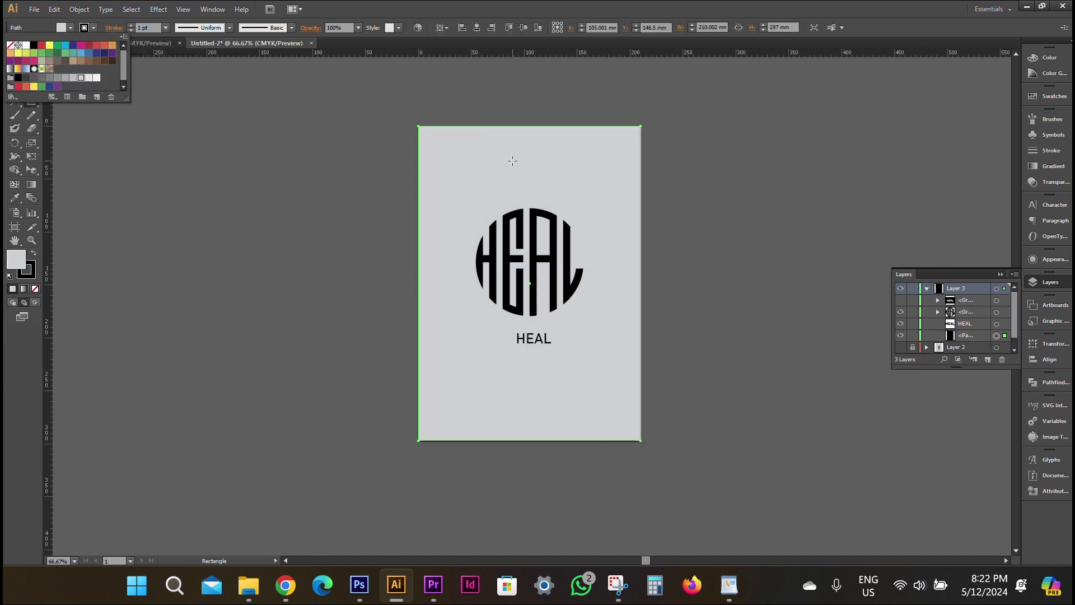
{"action": "left_click", "coordinate": [25, 81]}
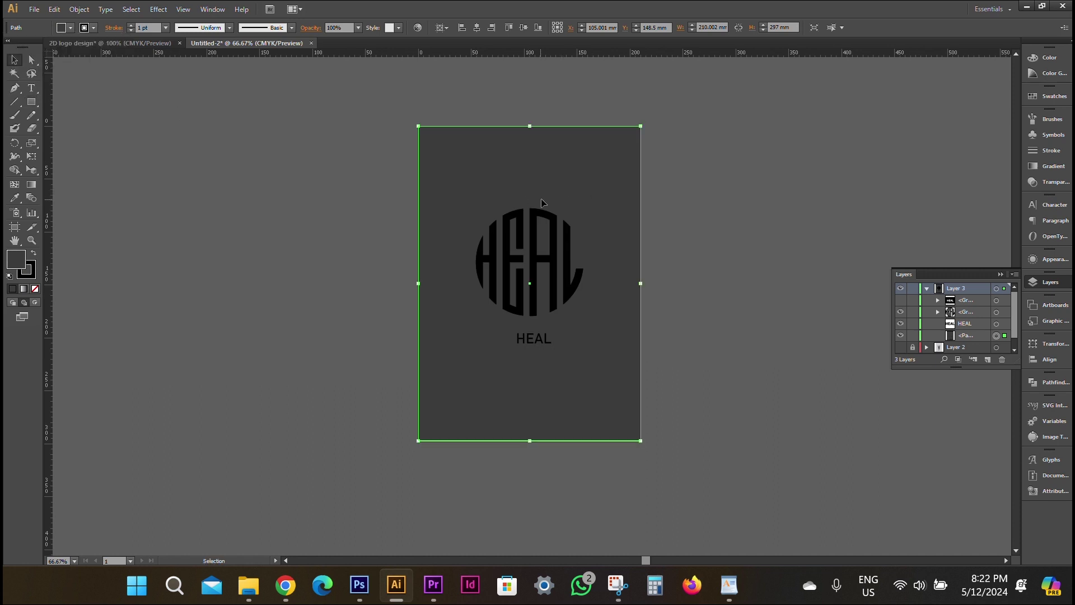
Set the HEAL monogram's stroke to None and its fill to white
{"action": "left_click", "coordinate": [521, 246]}
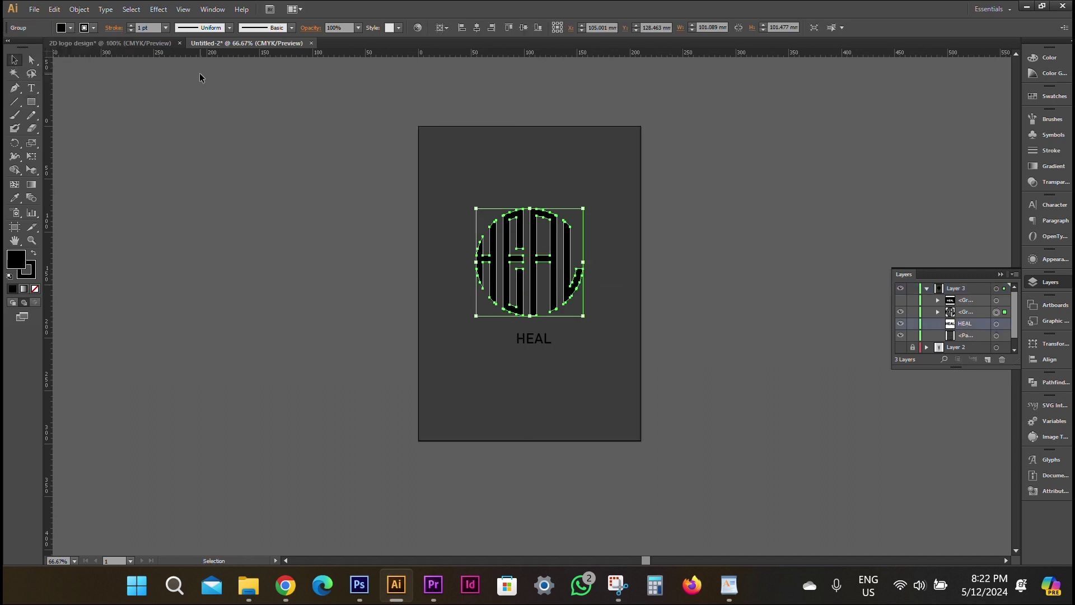
{"action": "left_click", "coordinate": [93, 29]}
{"action": "left_click", "coordinate": [11, 53]}
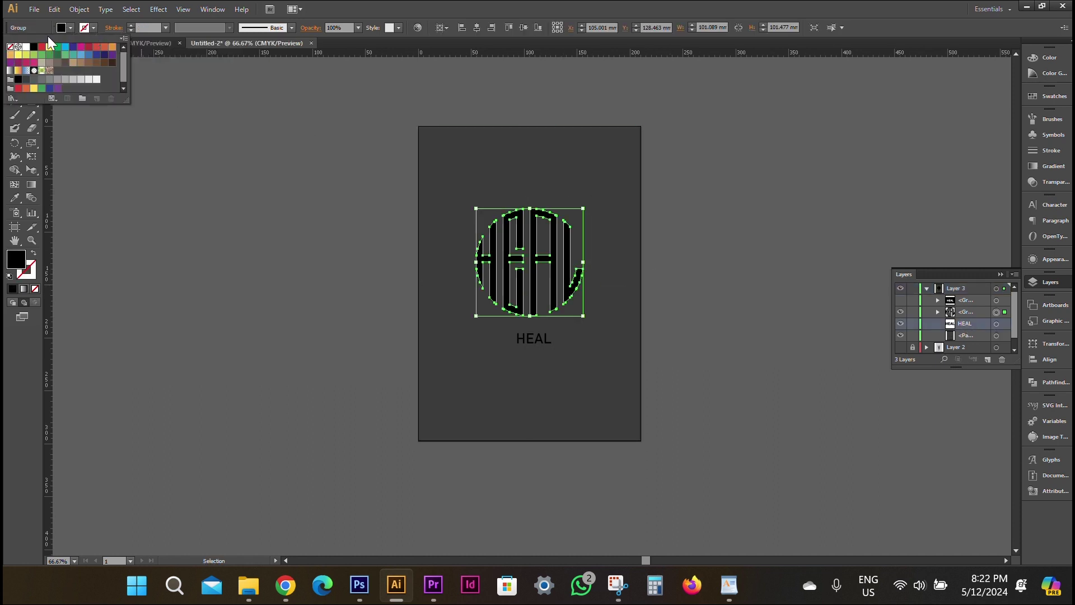
{"action": "left_click", "coordinate": [62, 28]}
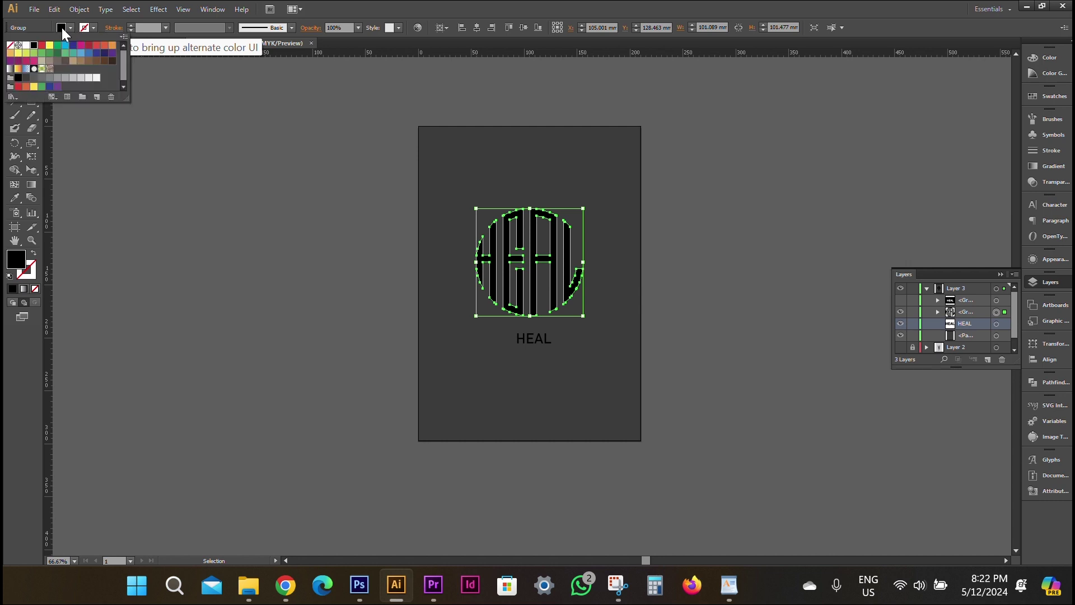
{"action": "left_click", "coordinate": [80, 78]}
{"action": "left_click", "coordinate": [26, 46]}
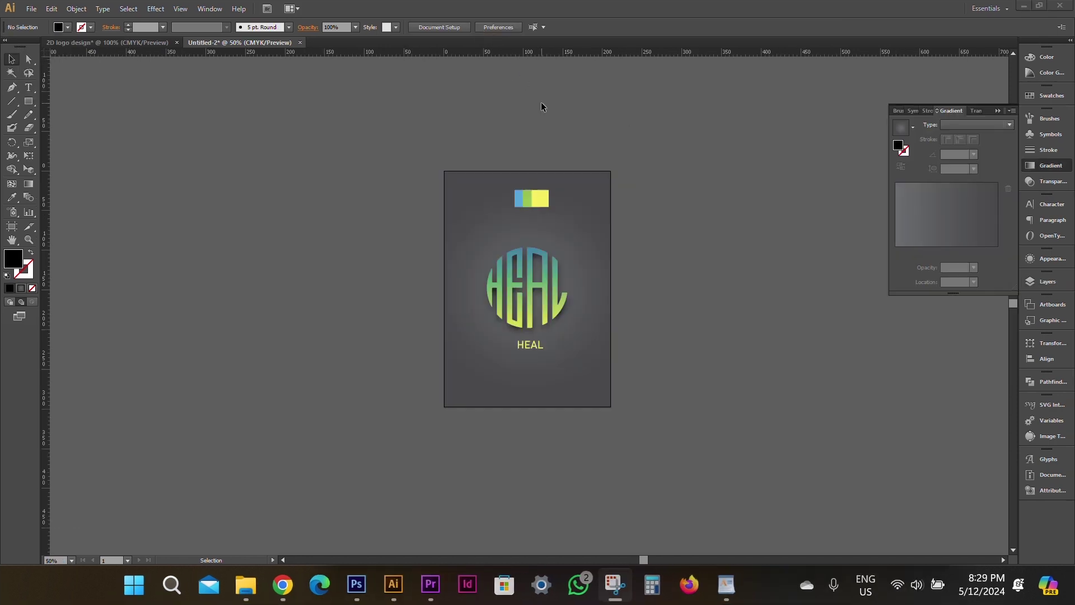
{"action": "left_click", "coordinate": [540, 104]}
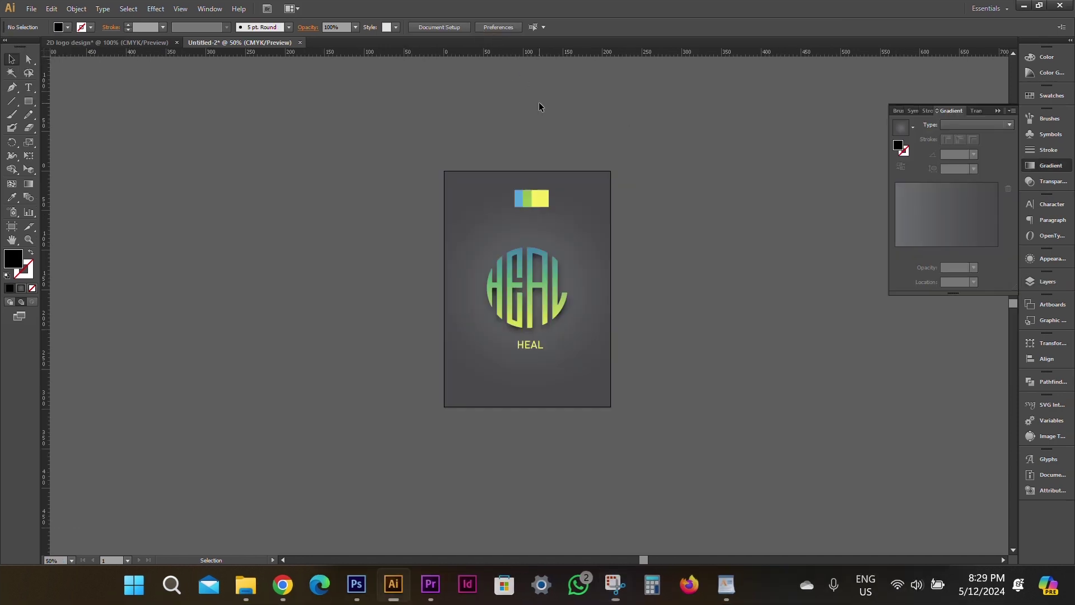
{"action": "key", "text": "ctrl+plus"}
{"action": "key", "text": "ctrl+plus"}
{"action": "key", "text": "ctrl+minus"}
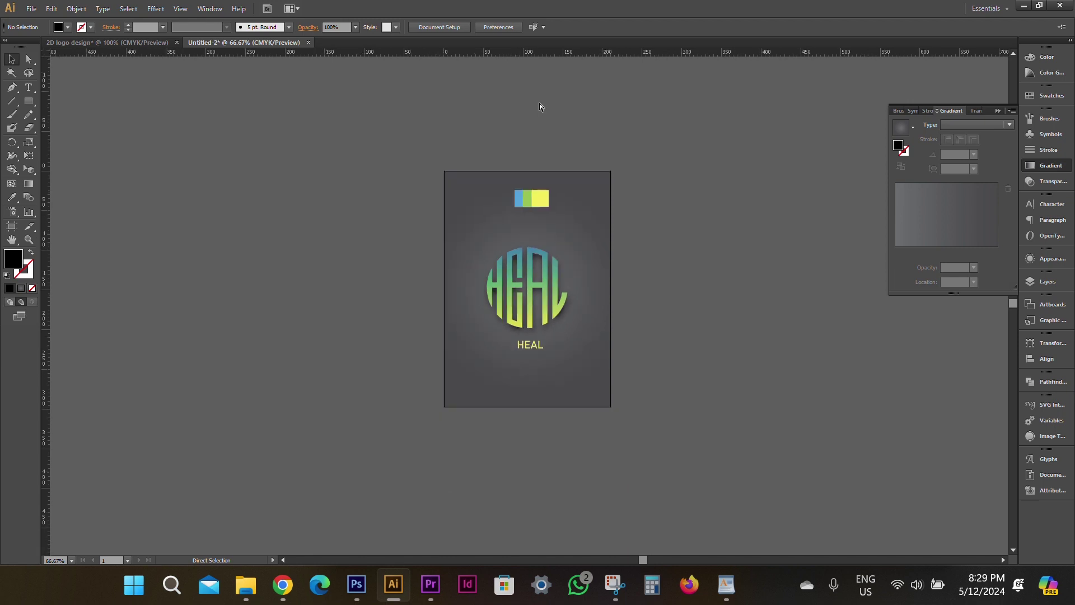